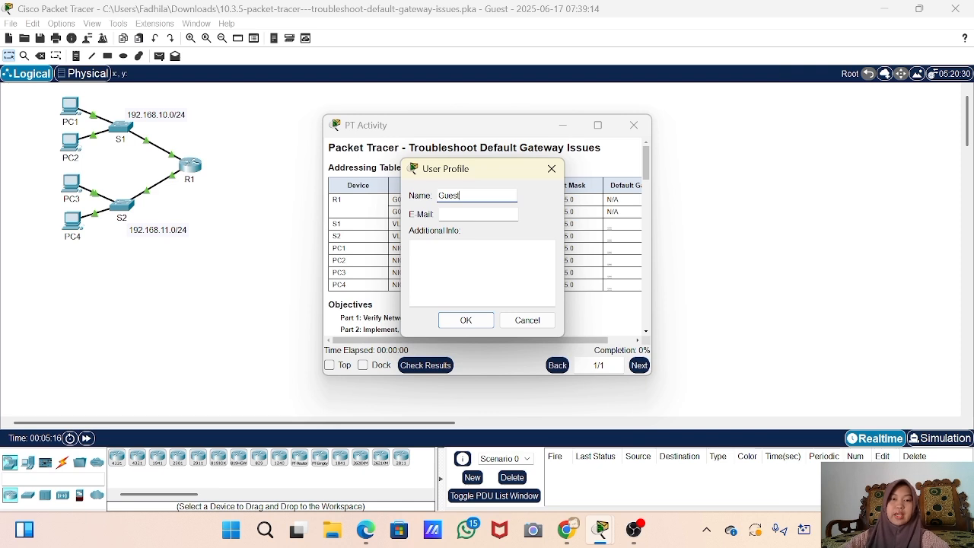
# - Replace the Guest profile name with your own name and ID number, then confirm the profile
pyautogui.press('BackSpace')
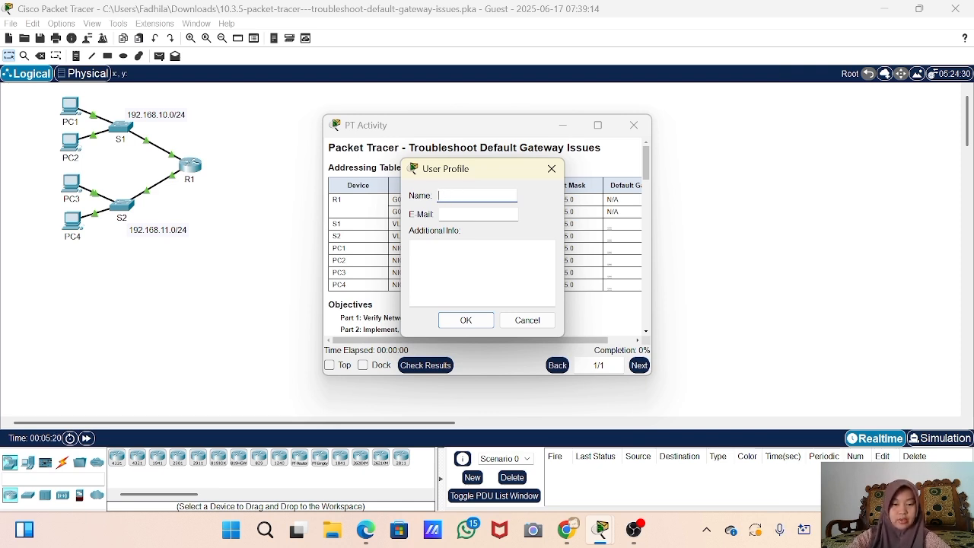
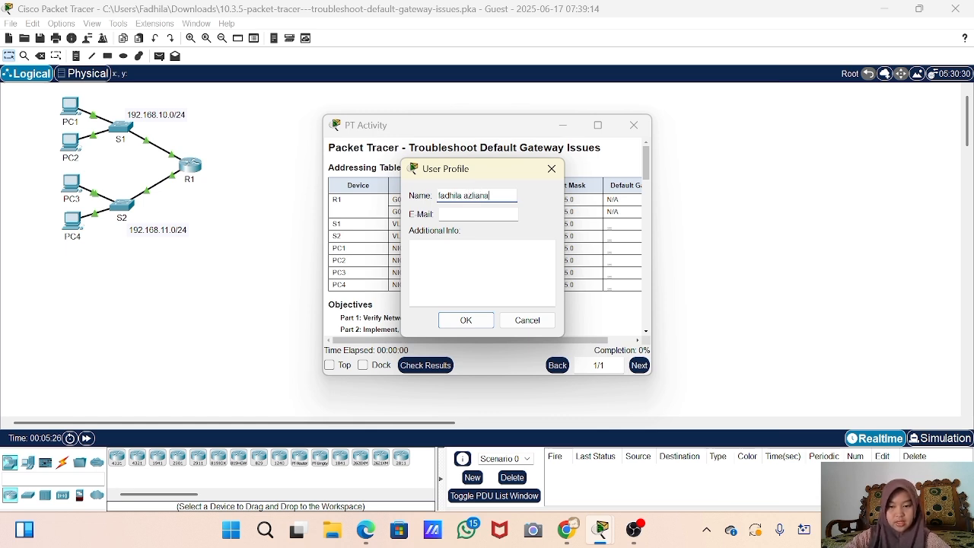
pyautogui.click(481, 273)
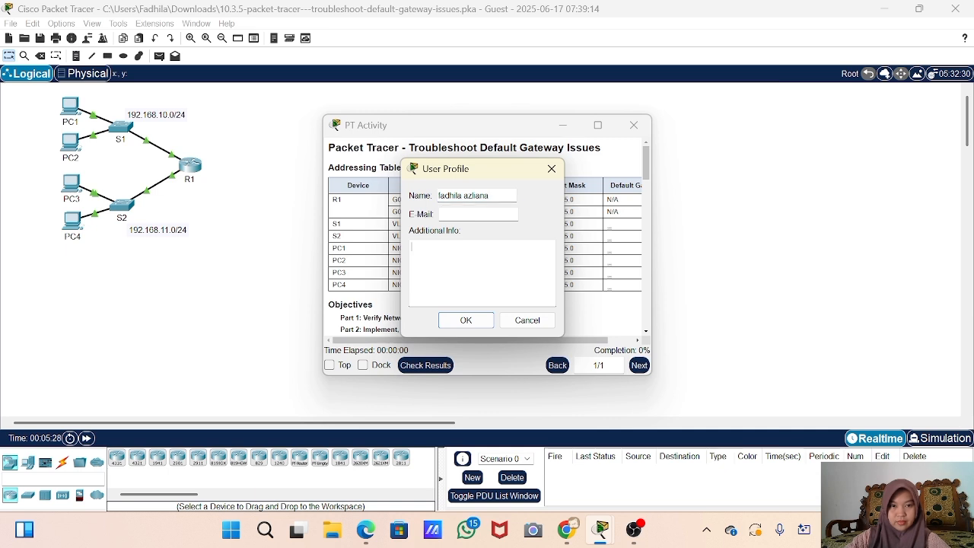
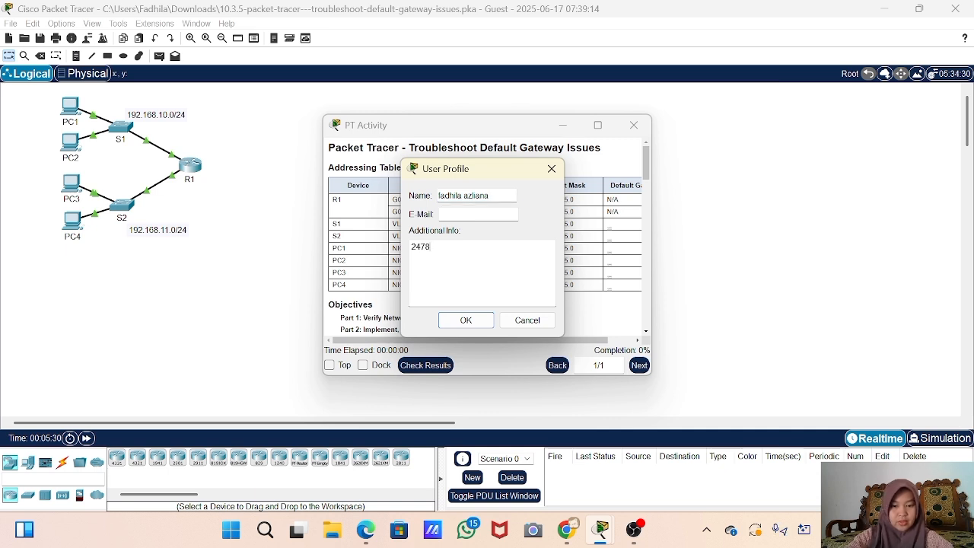
pyautogui.click(467, 320)
# - Dock the activity instructions, widen the panel, and scroll through the addressing table and objectives
pyautogui.click(363, 366)
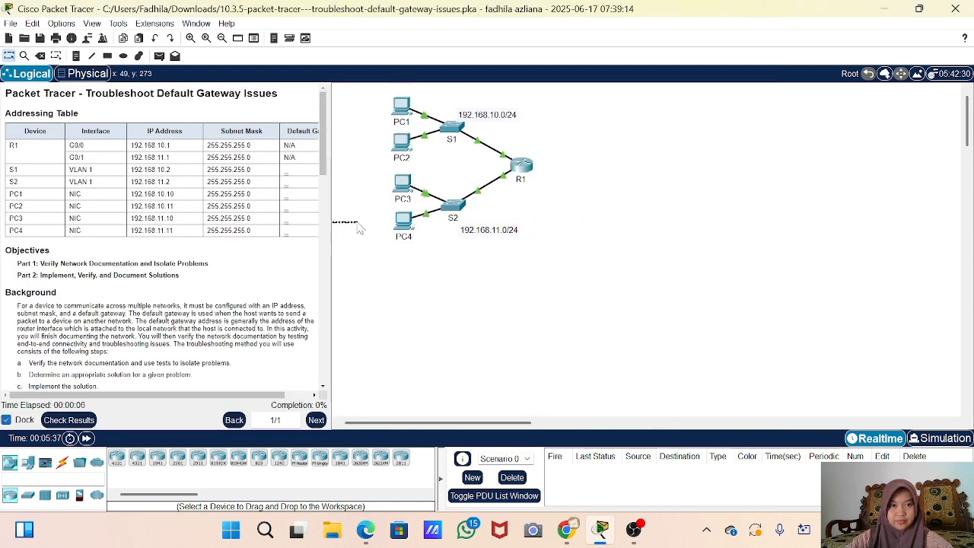
pyautogui.moveTo(331, 220); pyautogui.dragTo(453, 222)
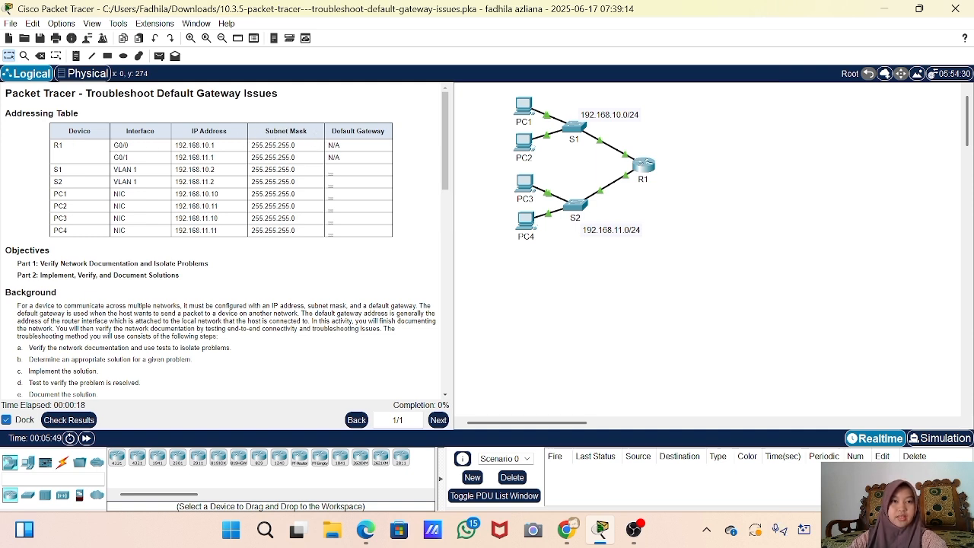
pyautogui.scroll(-2, 59, 294)
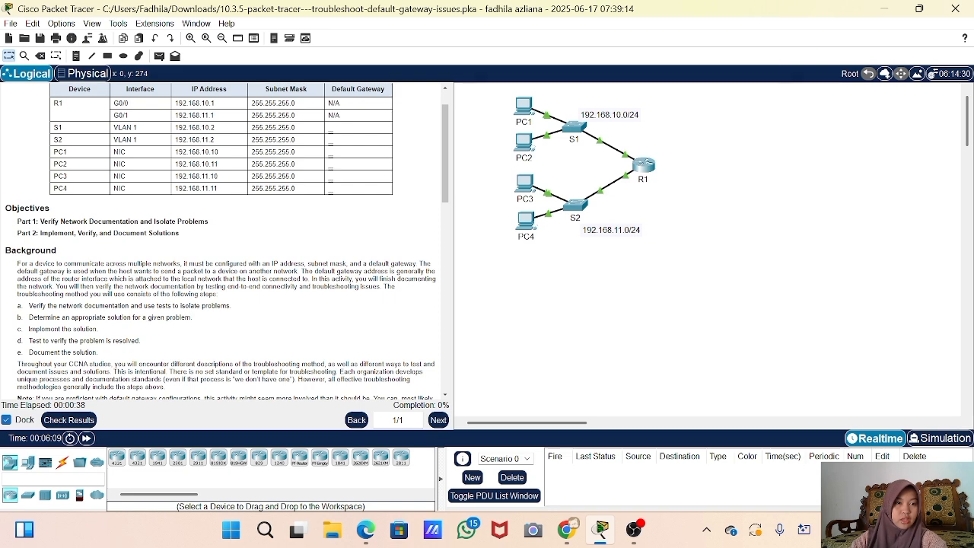
pyautogui.scroll(-3, 140, 249)
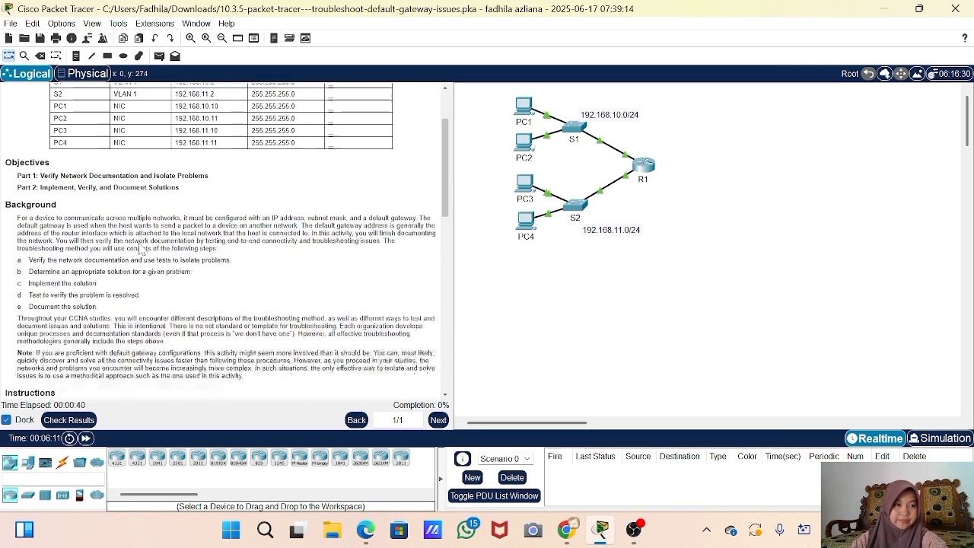
pyautogui.scroll(-5, 141, 249)
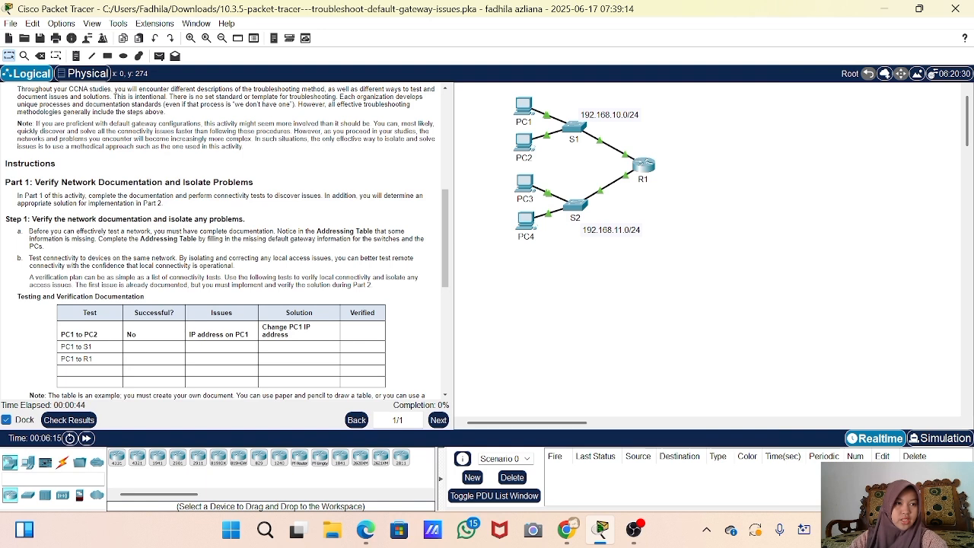
pyautogui.scroll(-2, 221, 239)
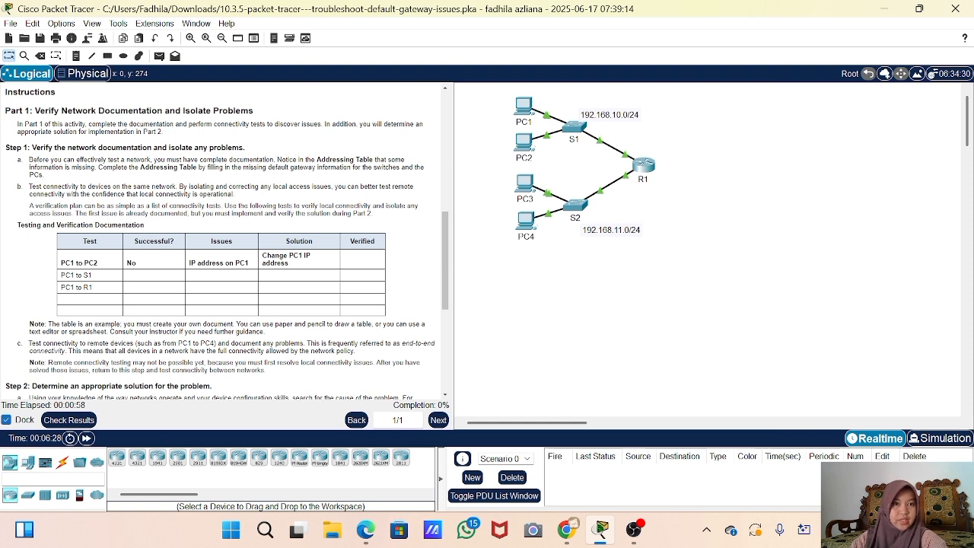
pyautogui.scroll(1, 239, 196)
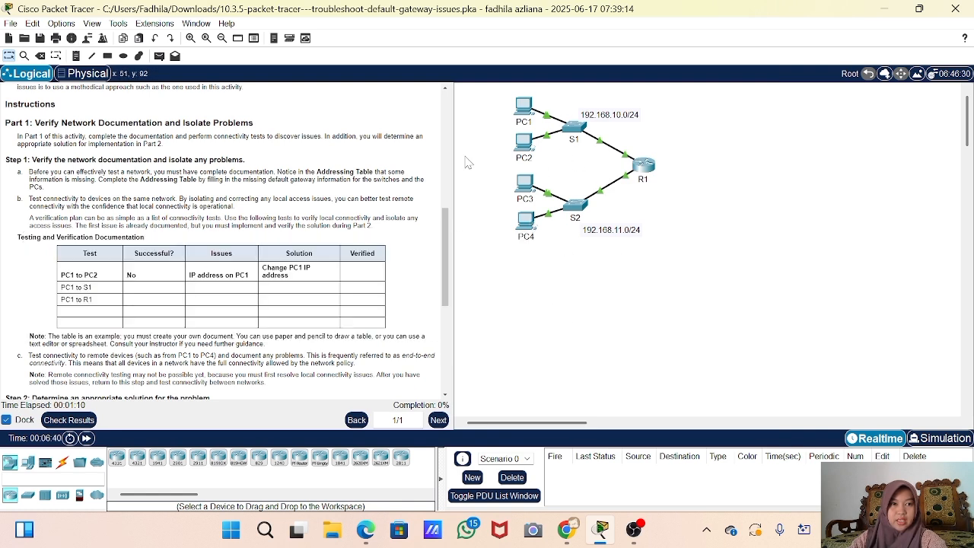
pyautogui.scroll(-1, 139, 337)
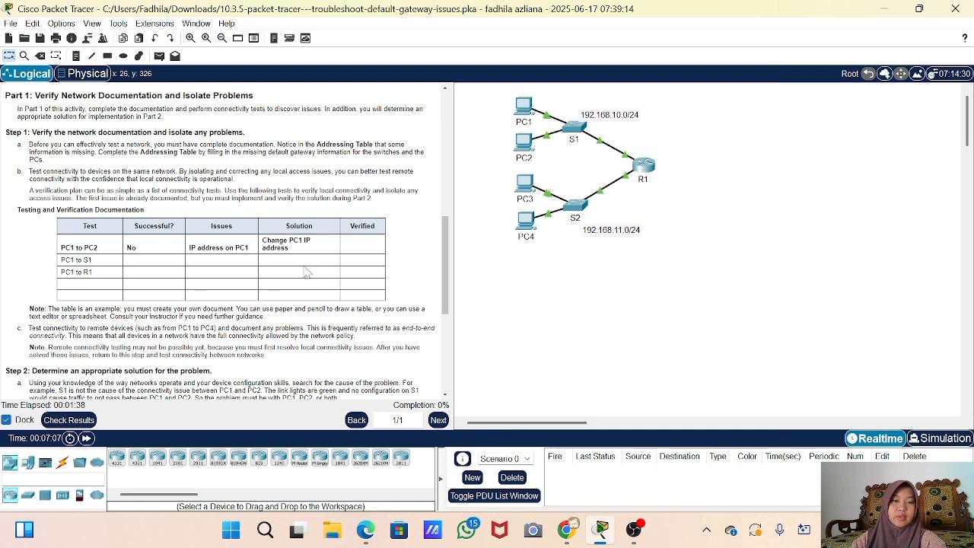
# - Open PC1's device window, getting past the Config-locked notice
pyautogui.click(522, 108)
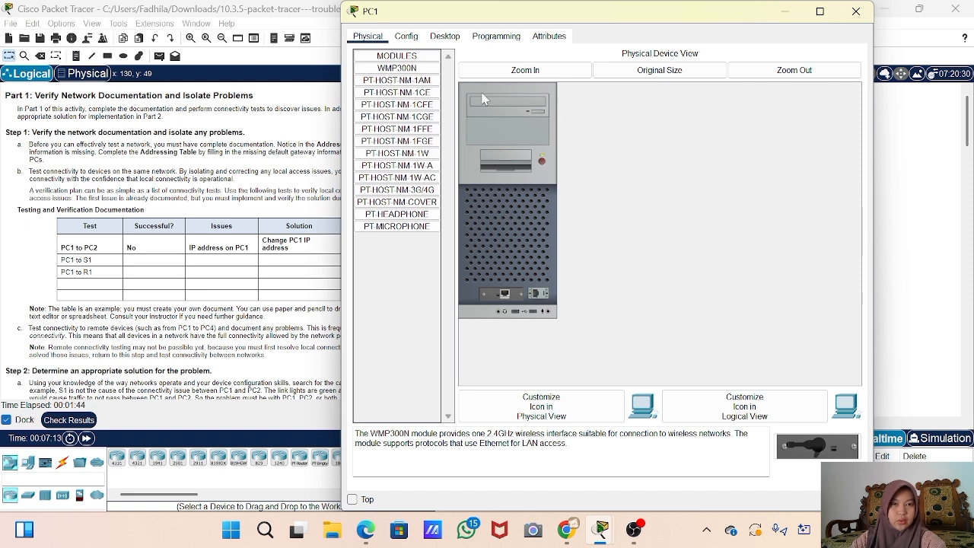
pyautogui.scroll(10, 271, 210)
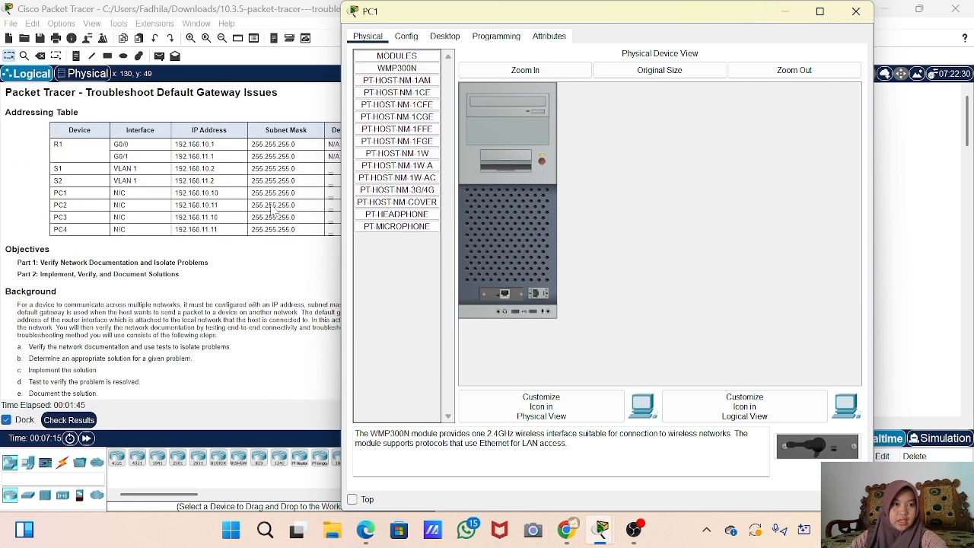
pyautogui.click(412, 37)
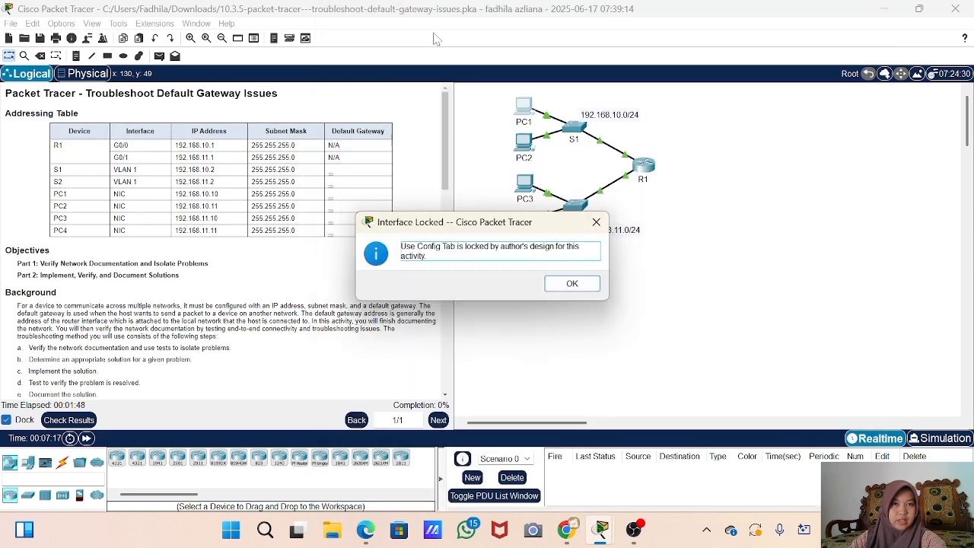
pyautogui.click(597, 227)
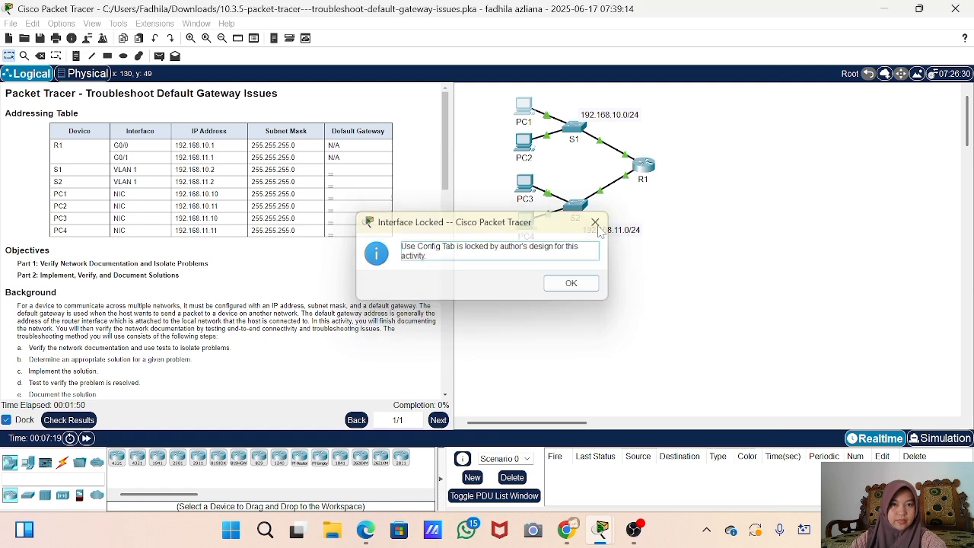
pyautogui.click(526, 110)
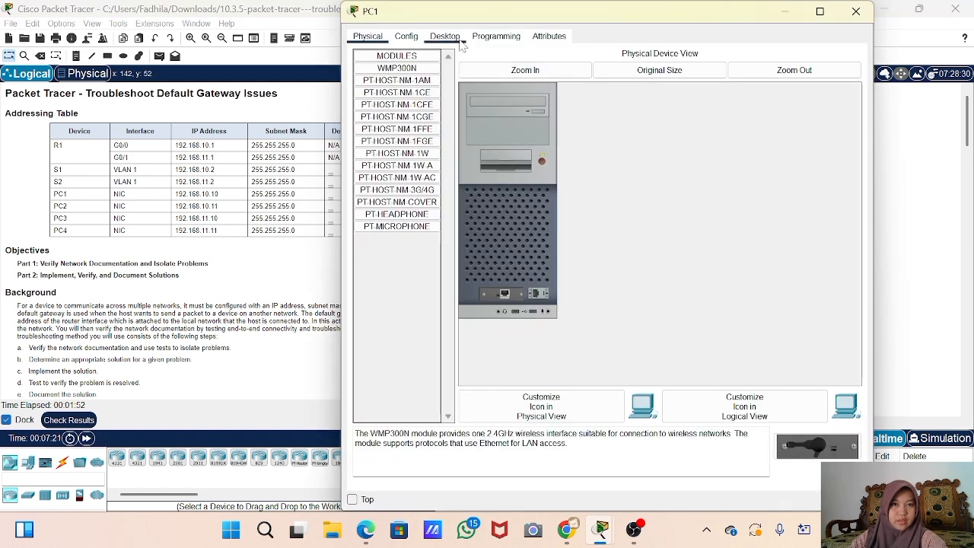
# - Launch PC1's Command Prompt from its Desktop applications
pyautogui.click(456, 38)
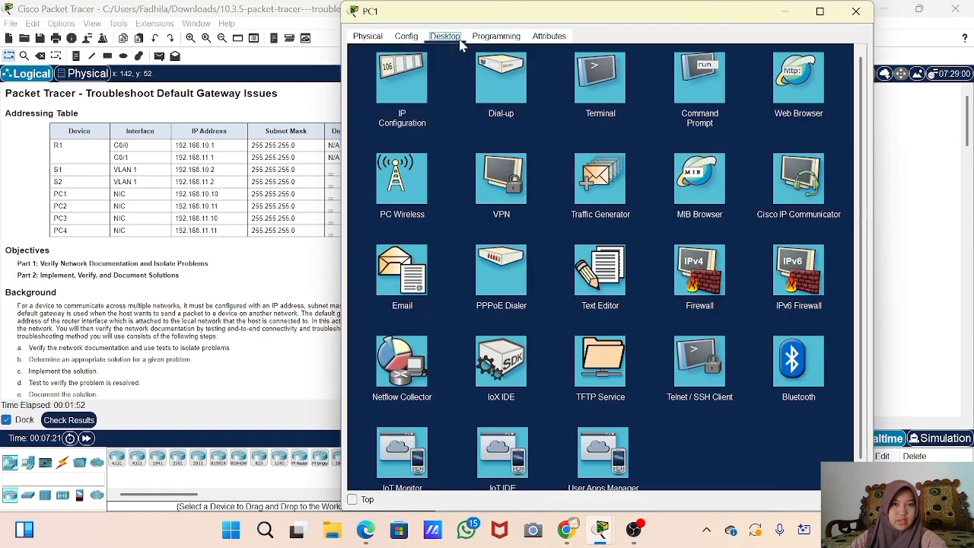
pyautogui.click(599, 108)
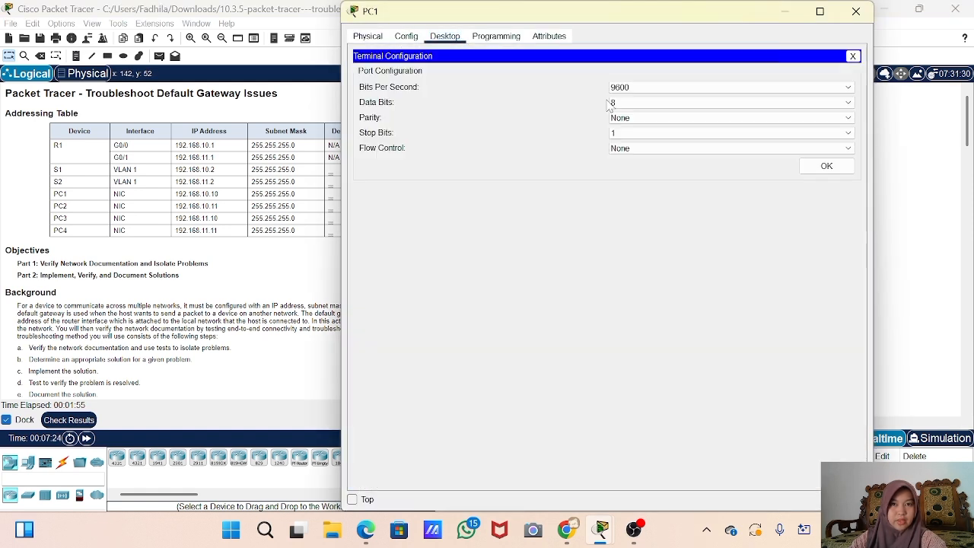
pyautogui.click(853, 57)
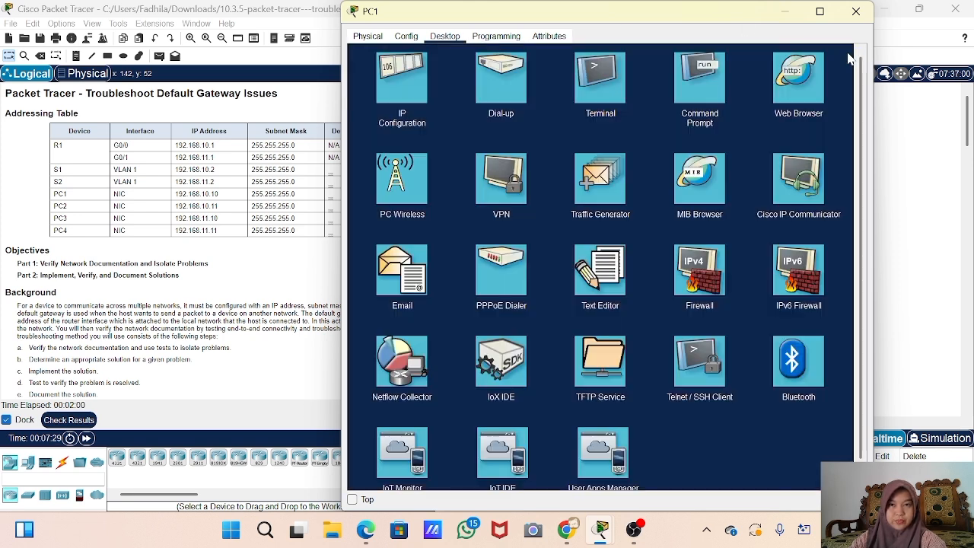
pyautogui.click(700, 84)
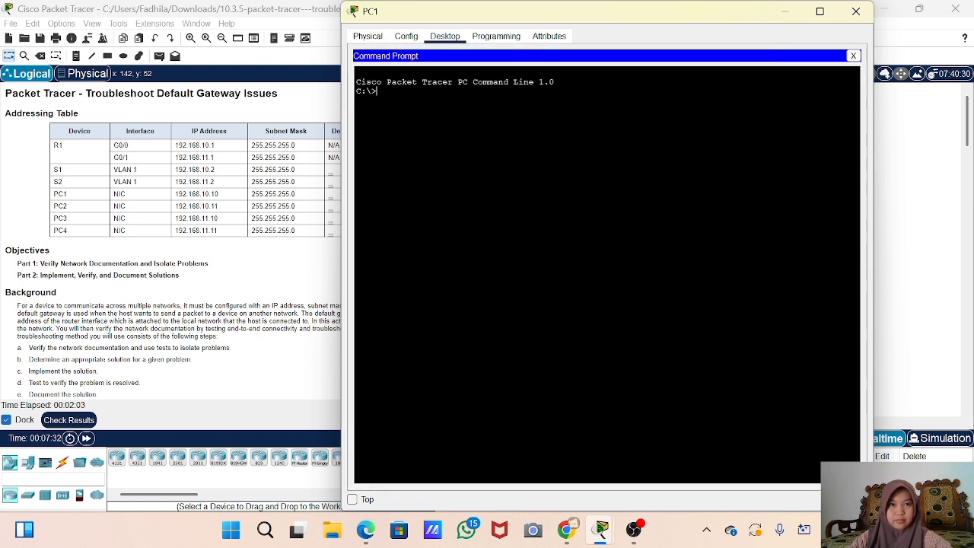
# - Ping 192.168.10.11 from PC1, note the four timeouts with 100% loss, and close PC1
pyautogui.write('ping')
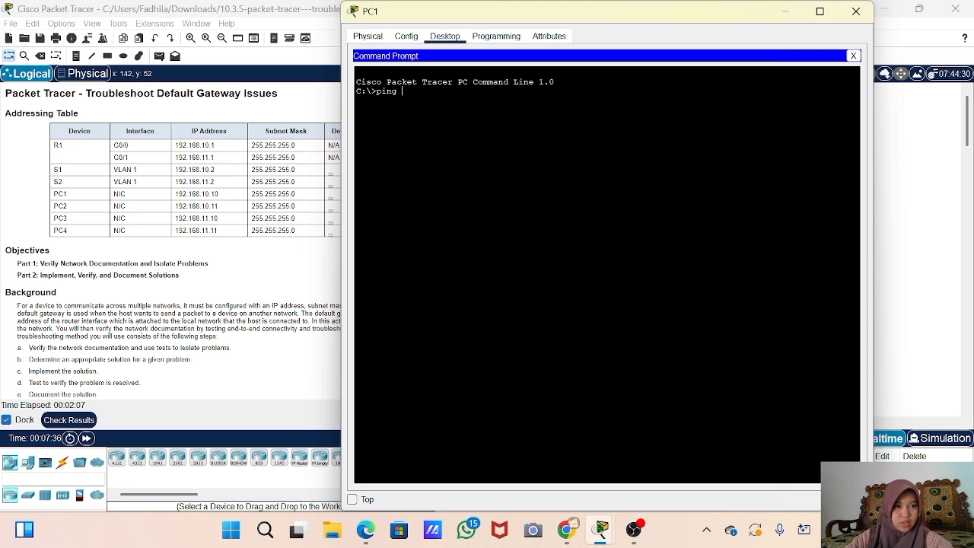
pyautogui.write(' 192.168.10.')
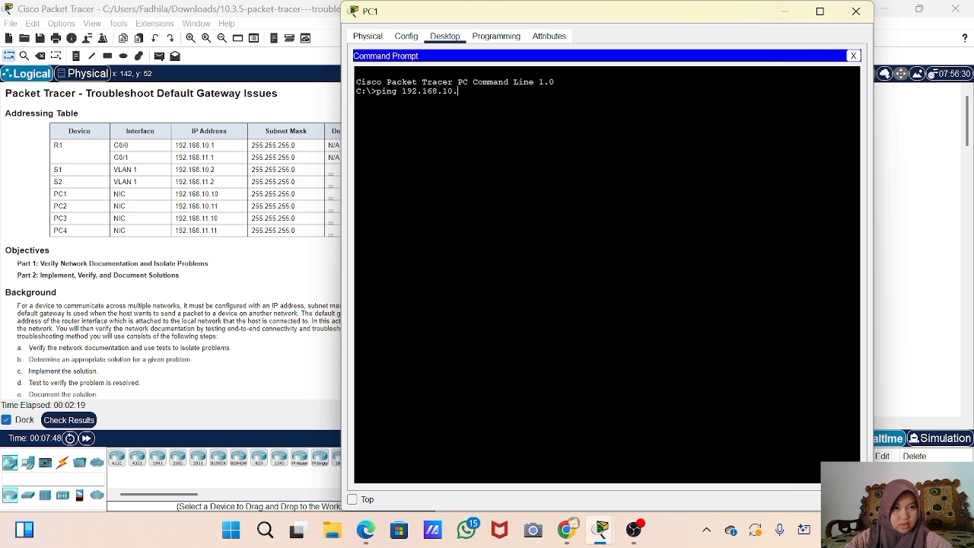
pyautogui.press('Return')
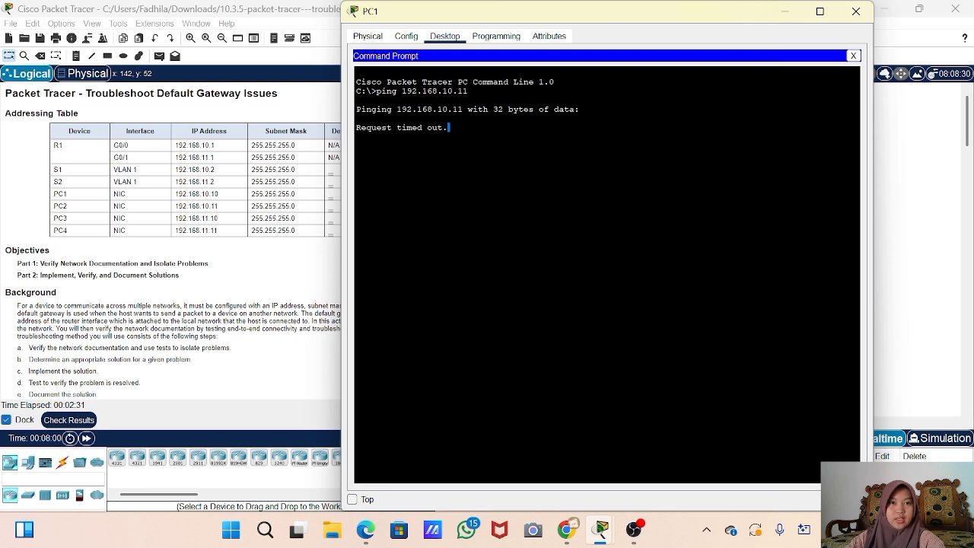
pyautogui.moveTo(449, 127); pyautogui.dragTo(356, 128)
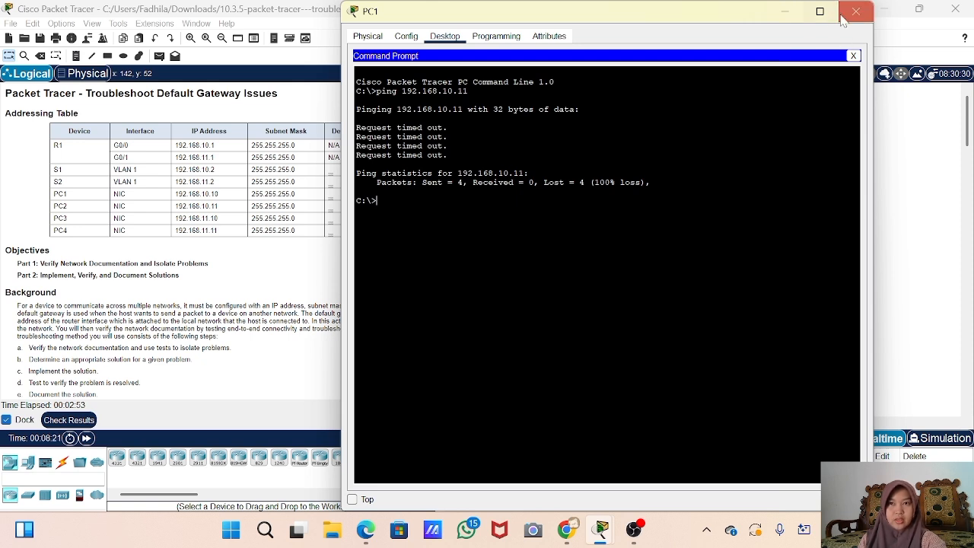
pyautogui.click(854, 17)
pyautogui.scroll(-5, 139, 253)
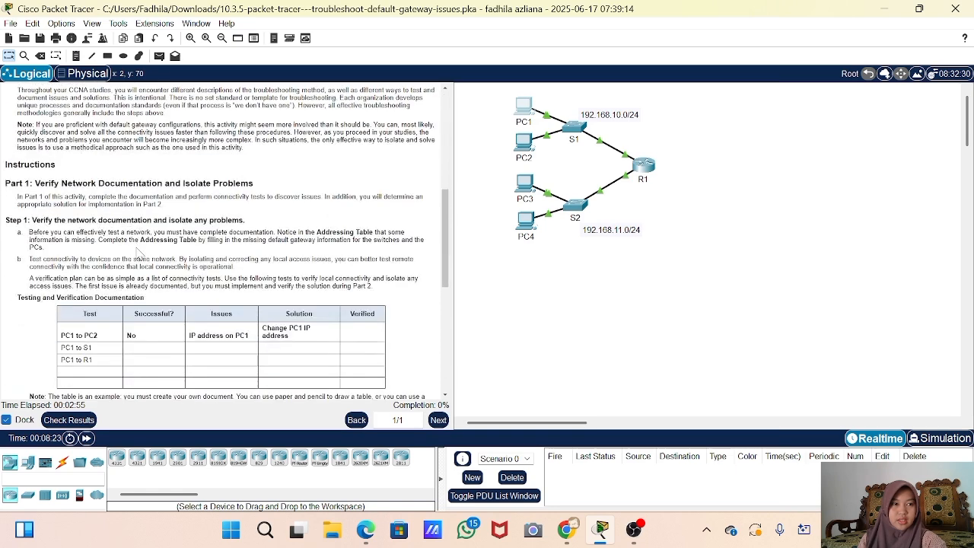
pyautogui.scroll(5, 140, 253)
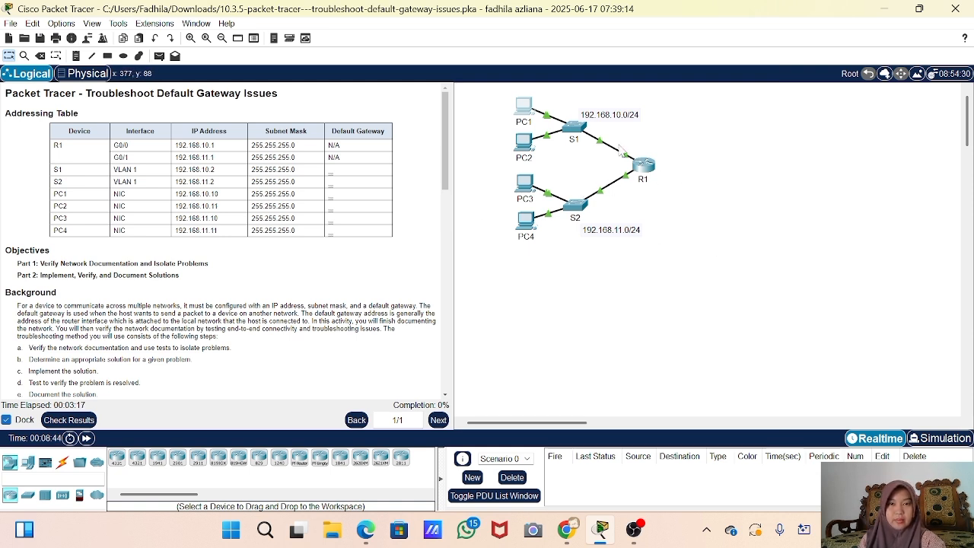
# - Change PC1's IPv4 address from 192.168.11.10 to 192.168.10.10 and reopen PC1 to verify
pyautogui.click(525, 112)
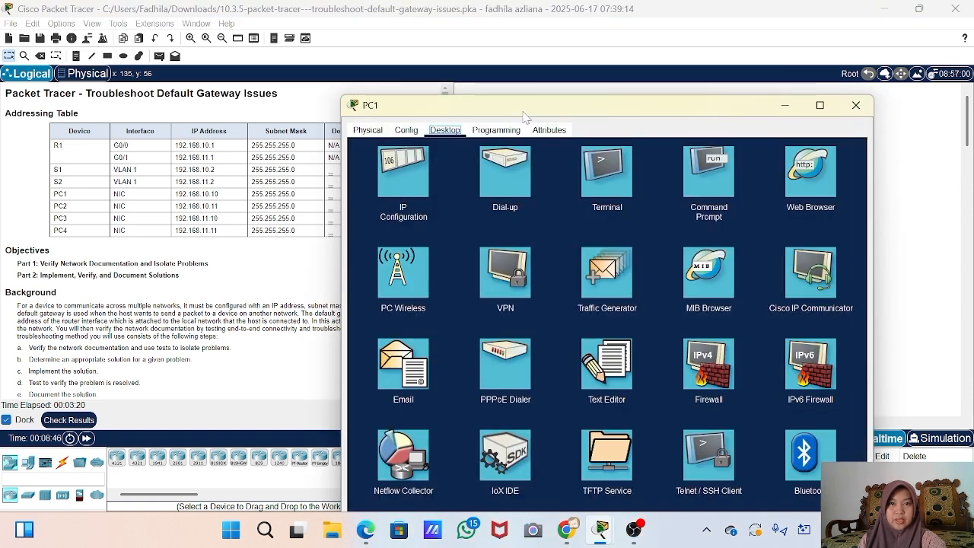
pyautogui.click(397, 187)
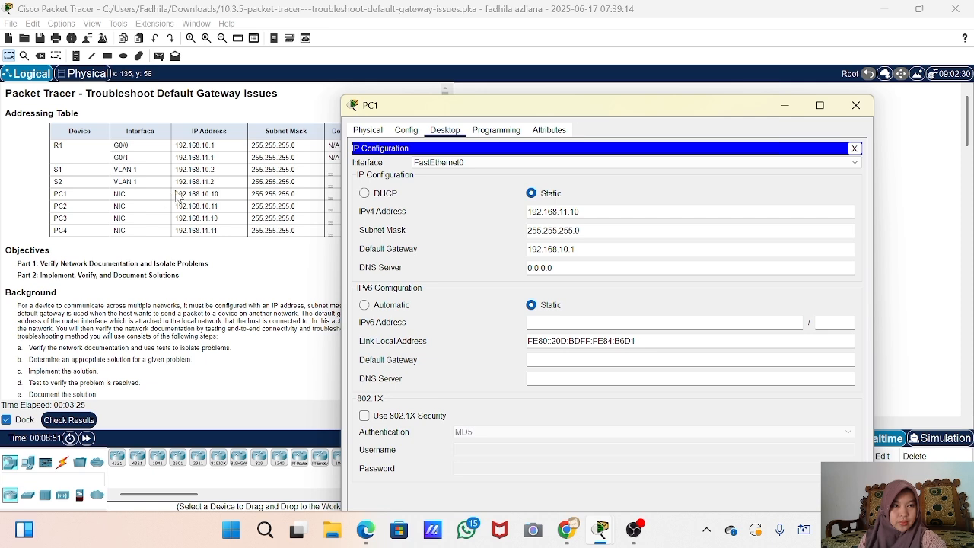
pyautogui.moveTo(172, 196); pyautogui.dragTo(314, 199)
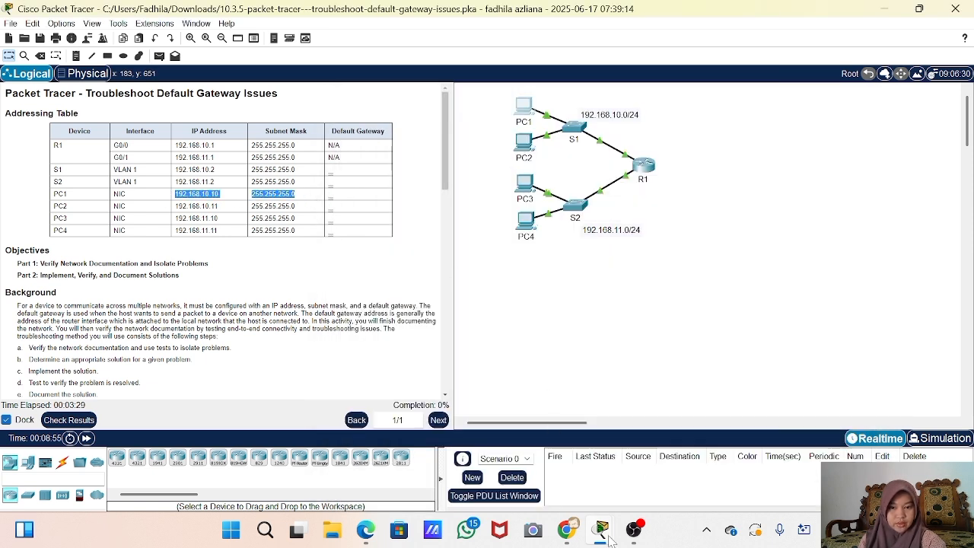
pyautogui.moveTo(601, 533)
pyautogui.moveTo(671, 452)
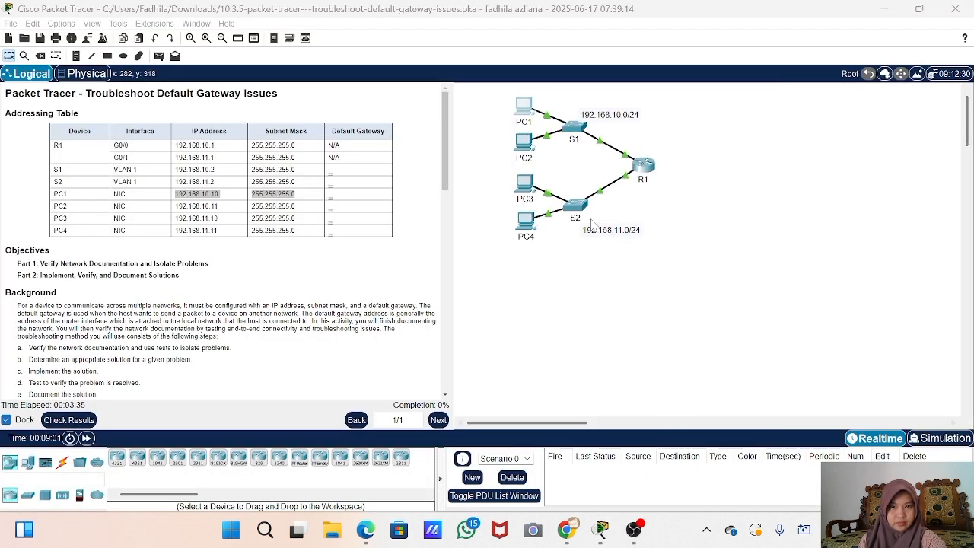
pyautogui.click(521, 109)
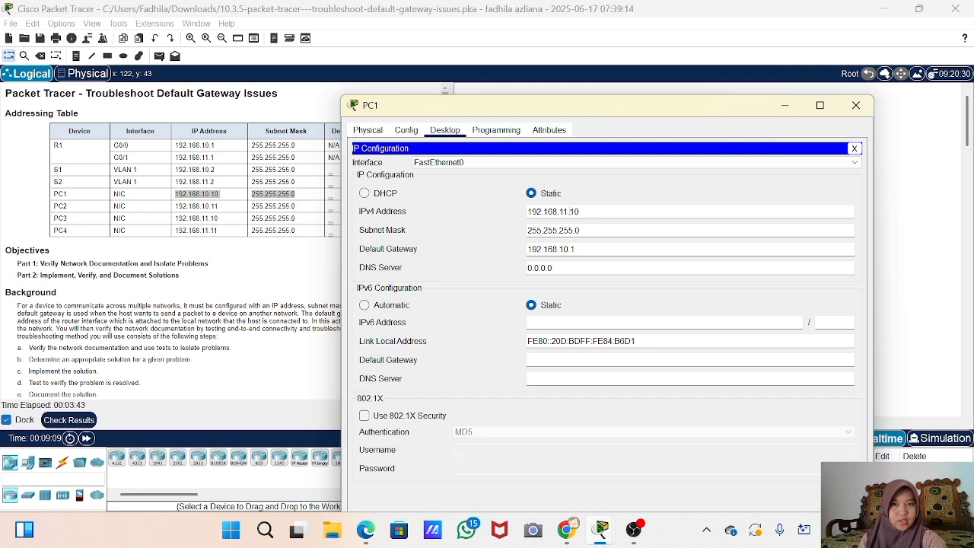
pyautogui.click(568, 212)
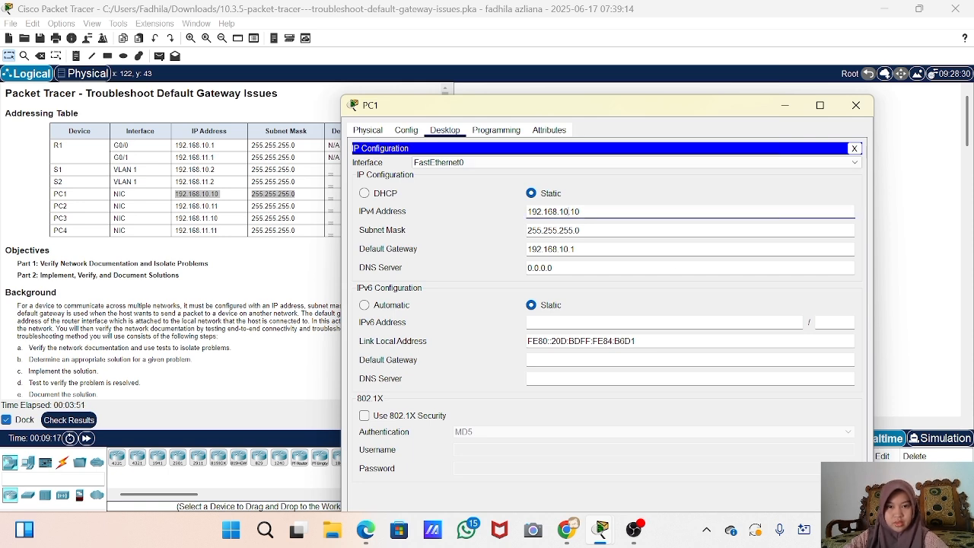
pyautogui.click(855, 105)
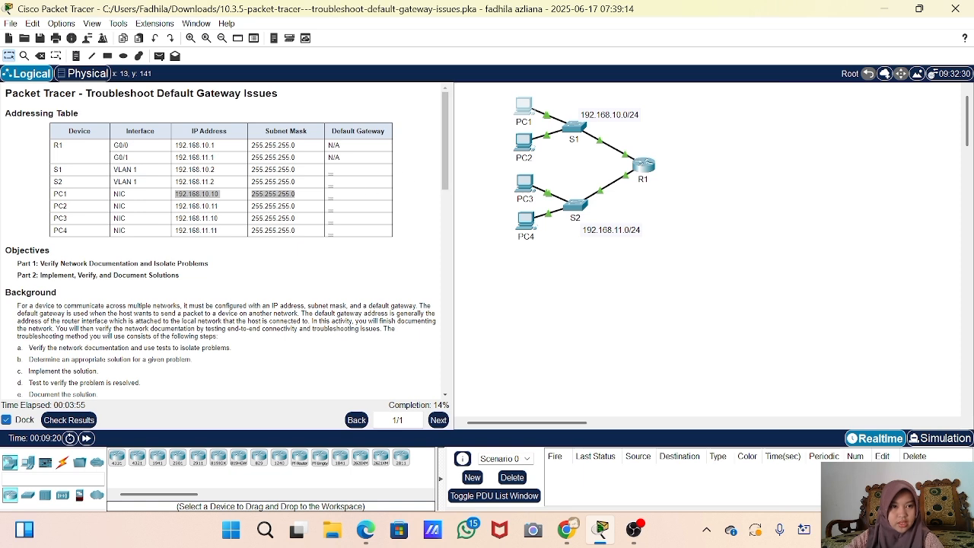
pyautogui.click(521, 102)
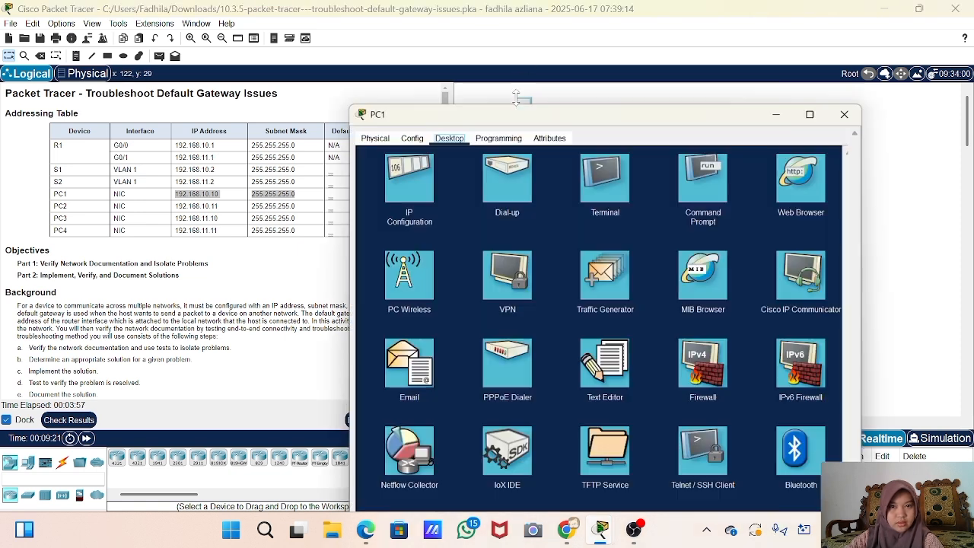
pyautogui.click(390, 65)
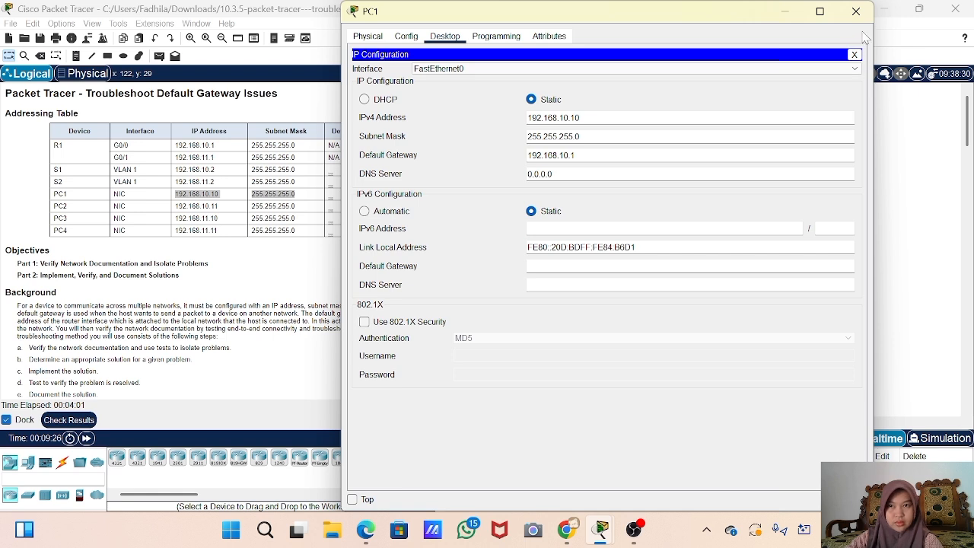
pyautogui.click(856, 13)
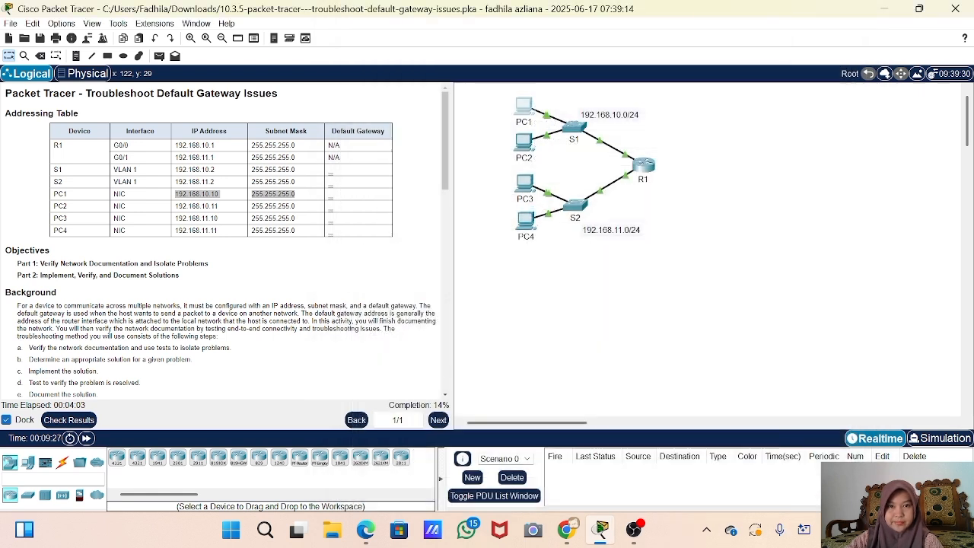
pyautogui.click(532, 144)
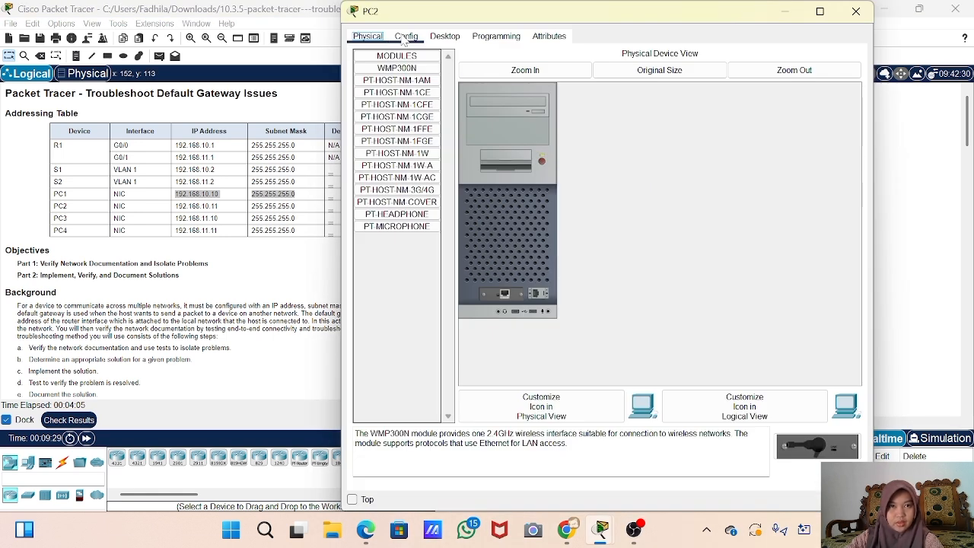
pyautogui.click(446, 35)
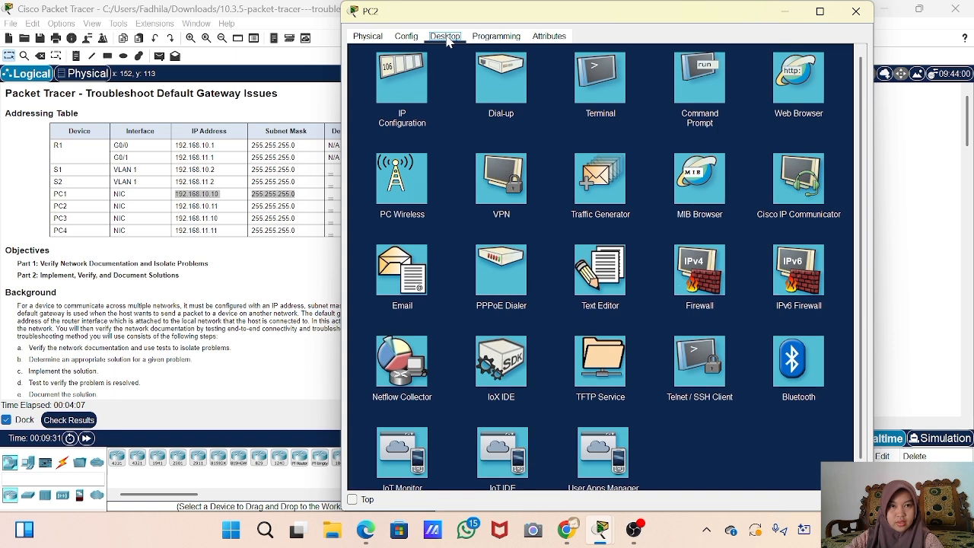
pyautogui.click(410, 68)
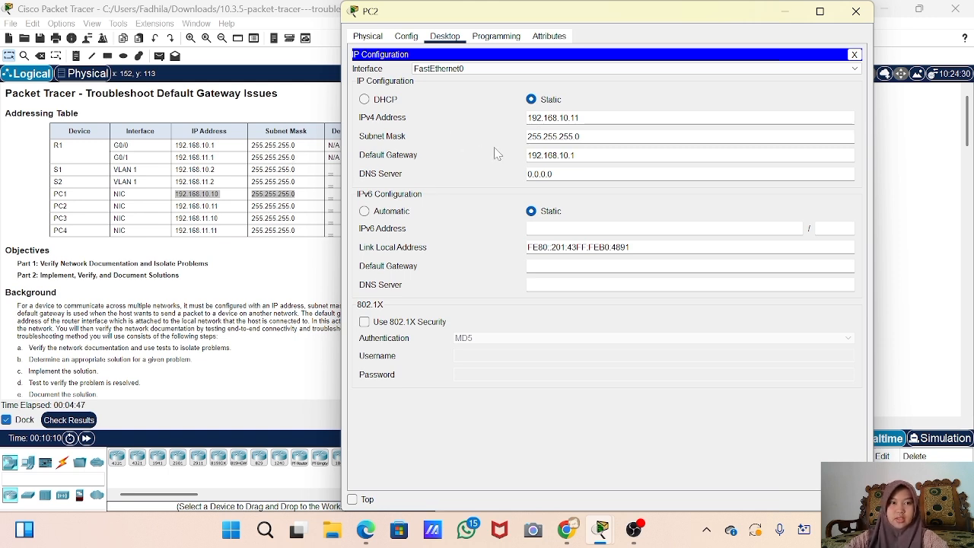
pyautogui.click(856, 12)
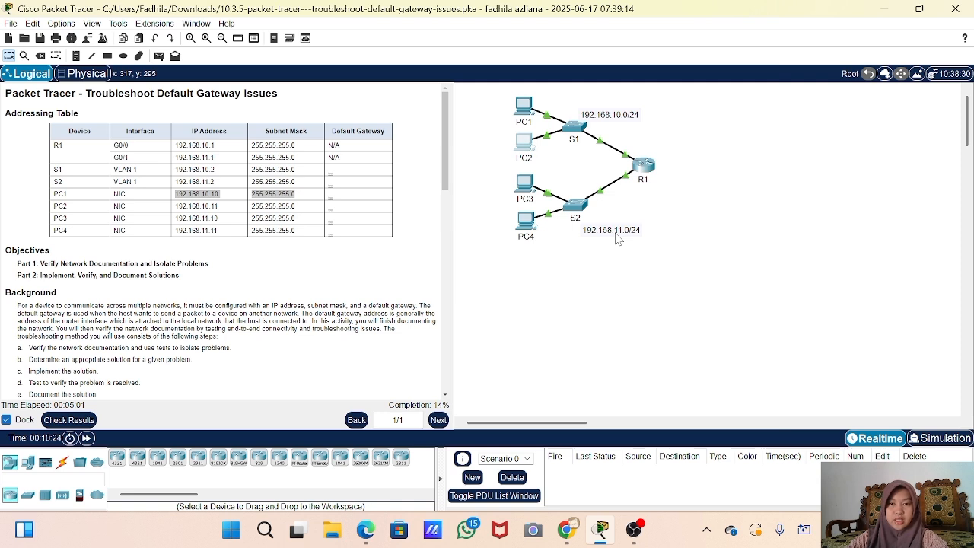
pyautogui.click(529, 190)
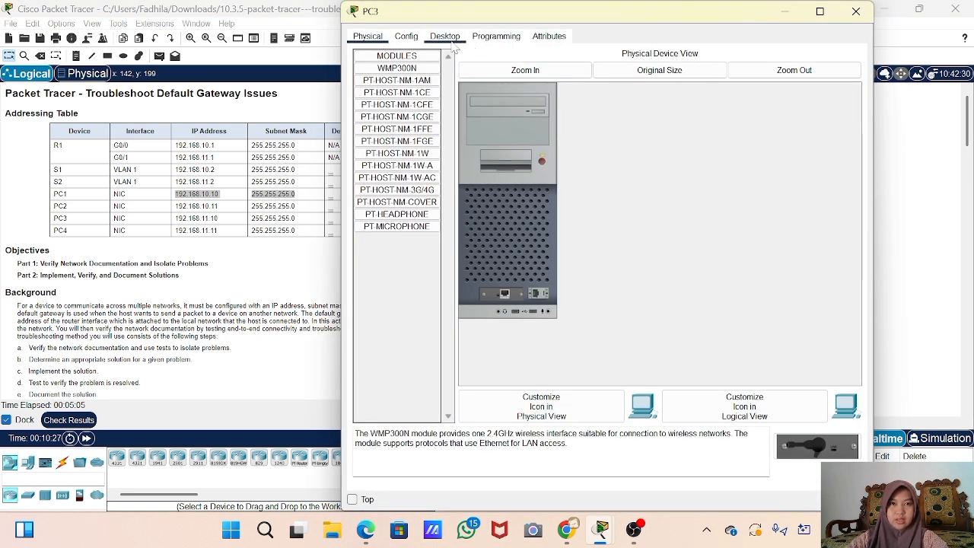
pyautogui.click(445, 39)
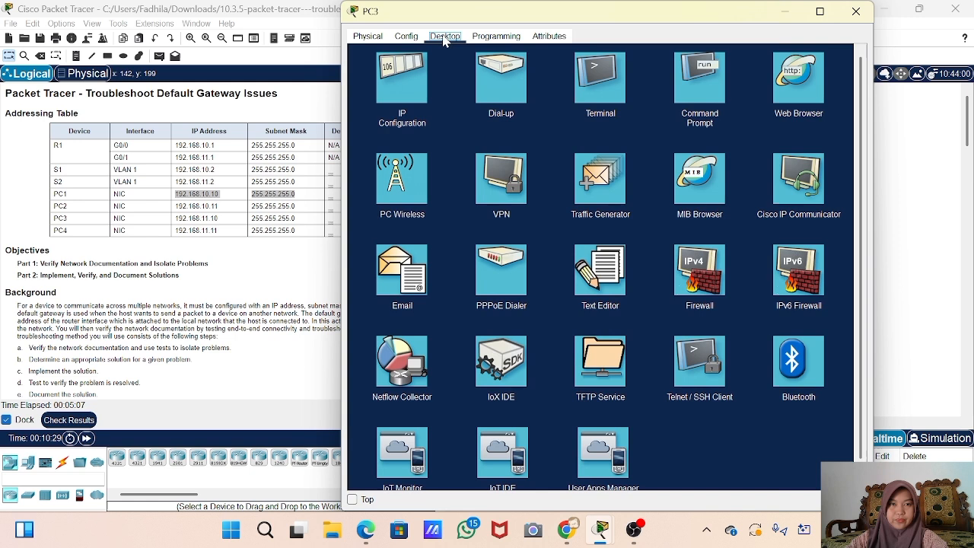
pyautogui.click(402, 92)
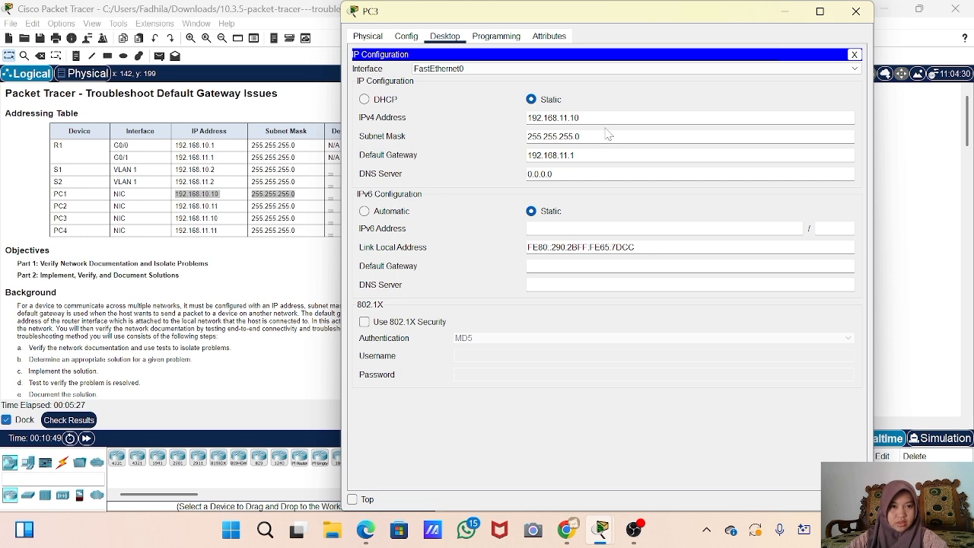
# - Change PC4's default gateway from 192.168.1.1 to 192.168.11.1 in its IP Configuration
pyautogui.click(856, 12)
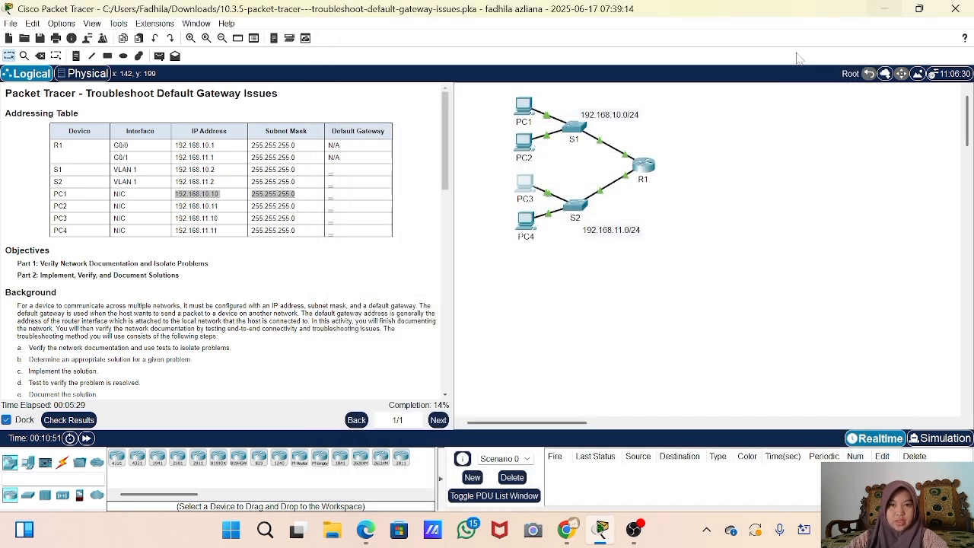
pyautogui.click(526, 223)
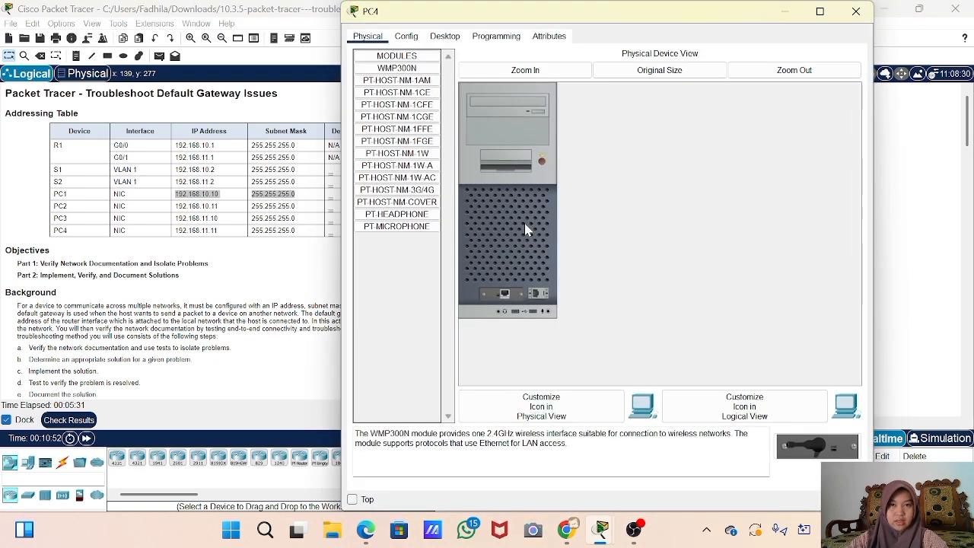
pyautogui.click(445, 36)
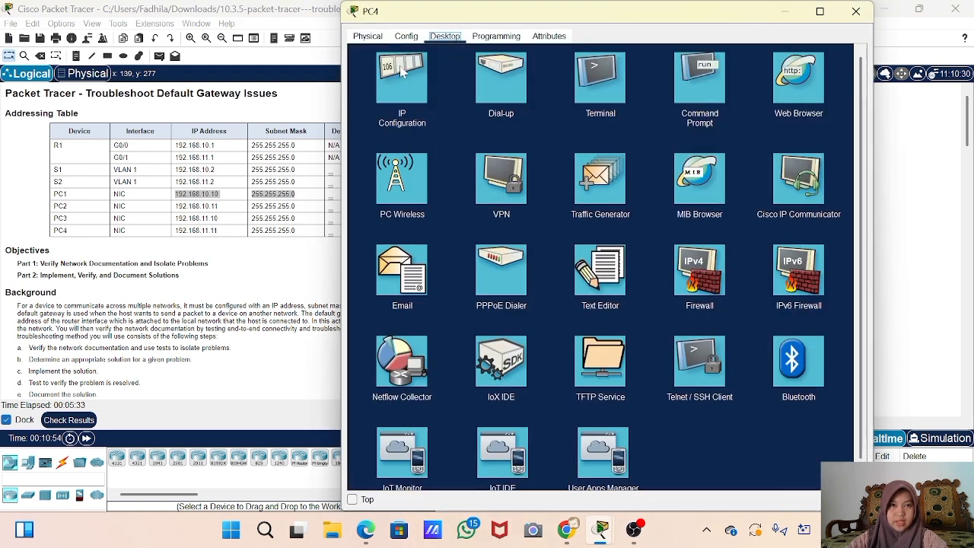
pyautogui.click(403, 72)
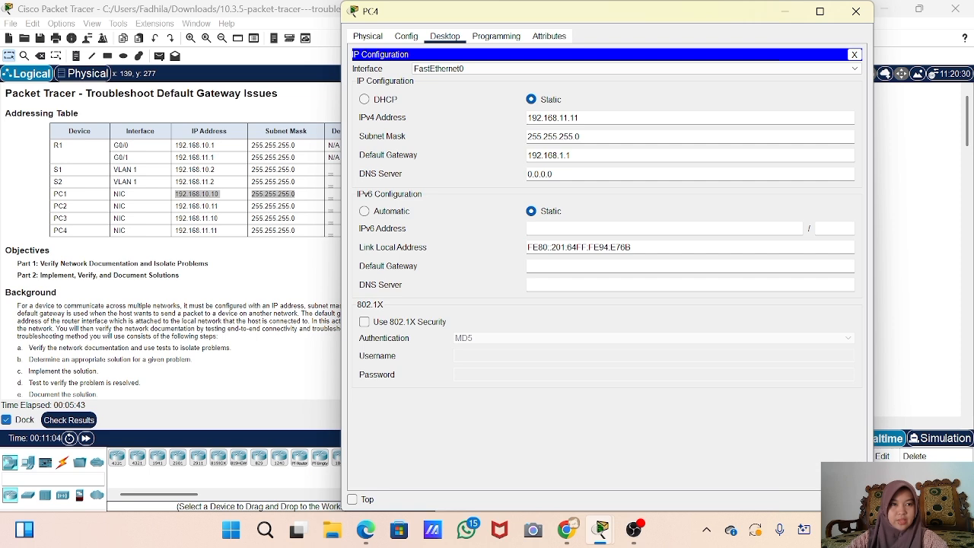
pyautogui.click(560, 155)
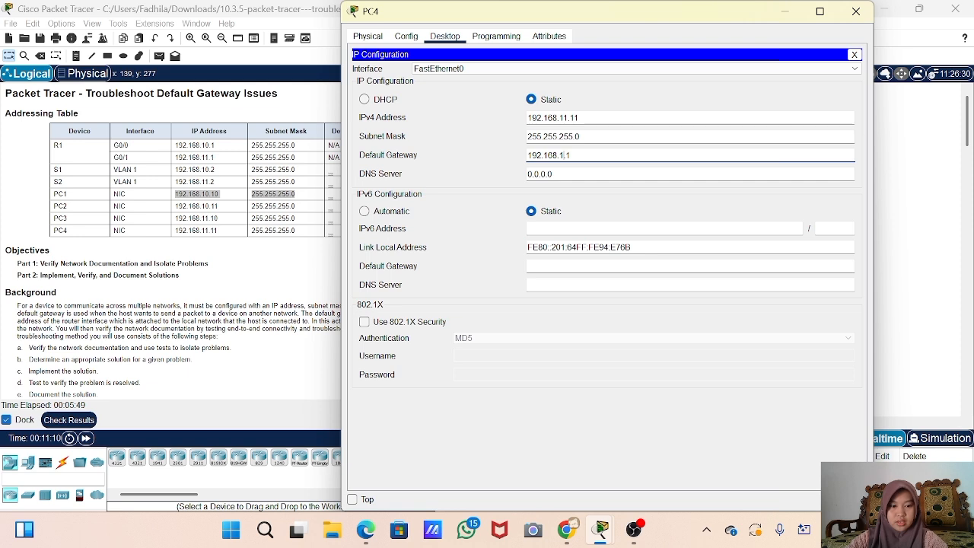
pyautogui.write('1')
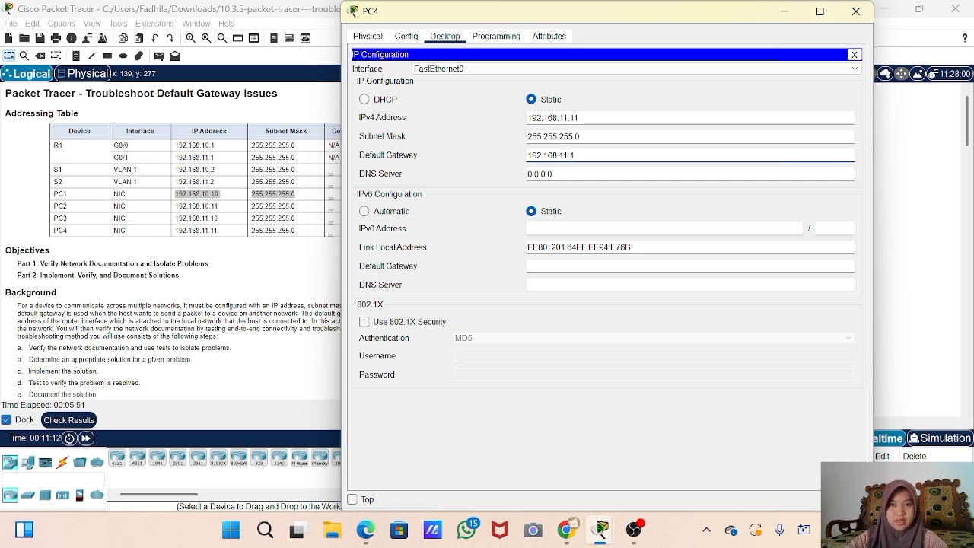
pyautogui.click(868, 19)
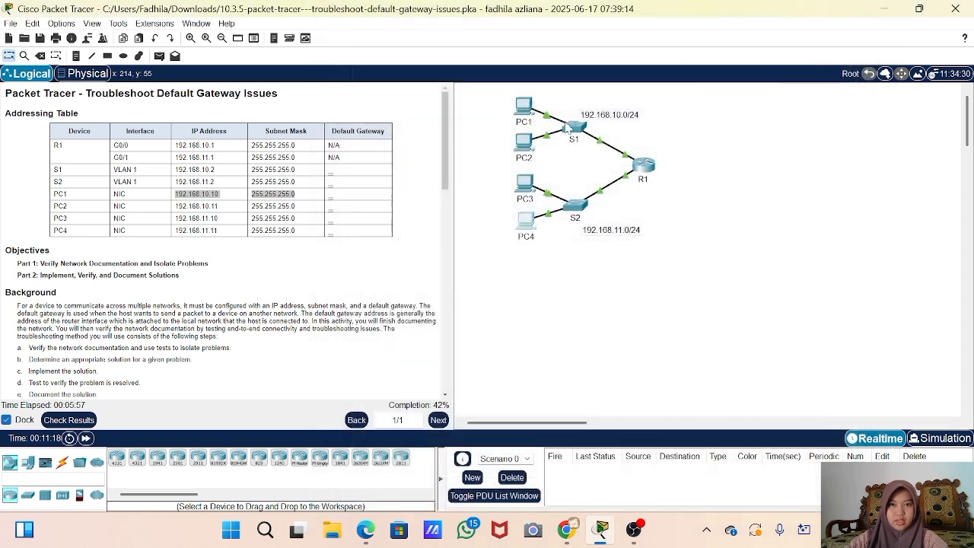
# - Open switch S1, dismiss the Interface Locked notice on Config, and reopen S1's window
pyautogui.click(576, 135)
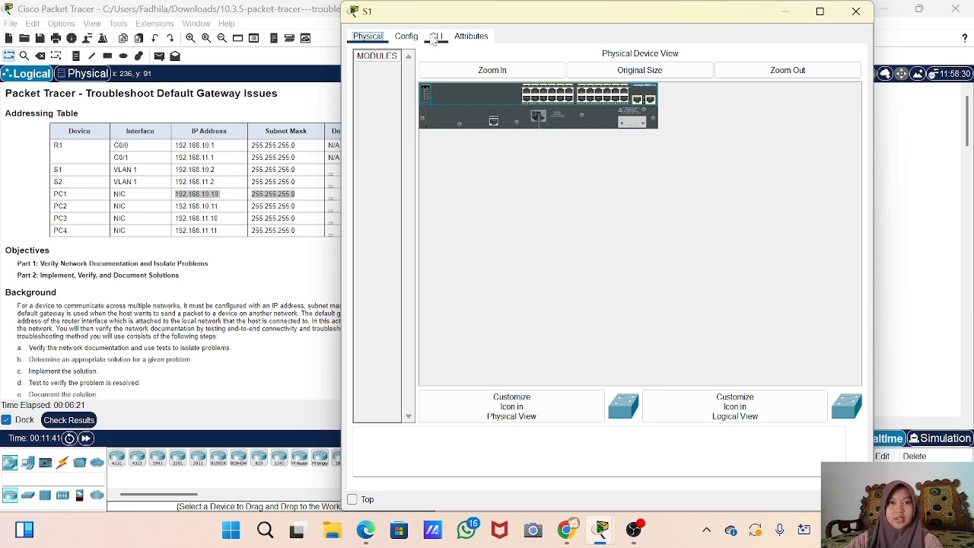
pyautogui.click(406, 37)
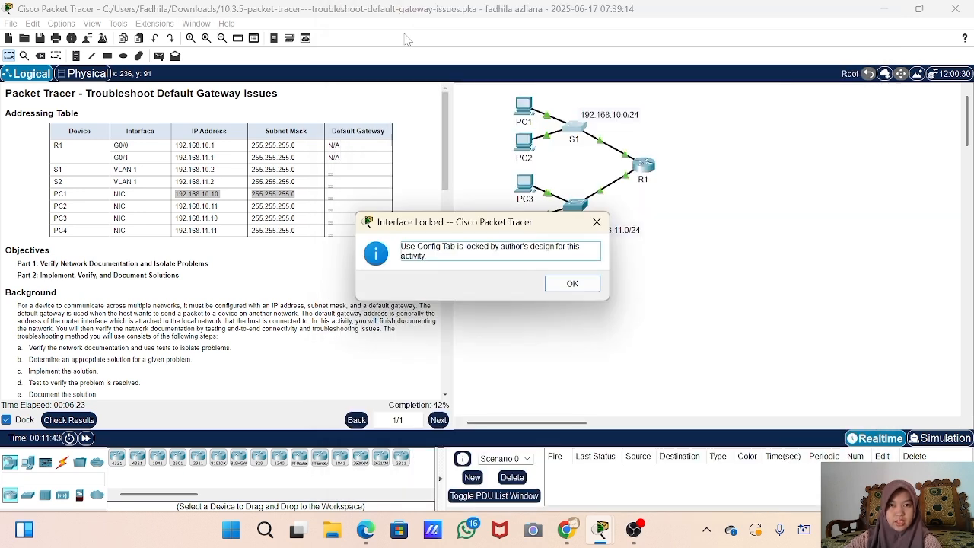
pyautogui.click(596, 222)
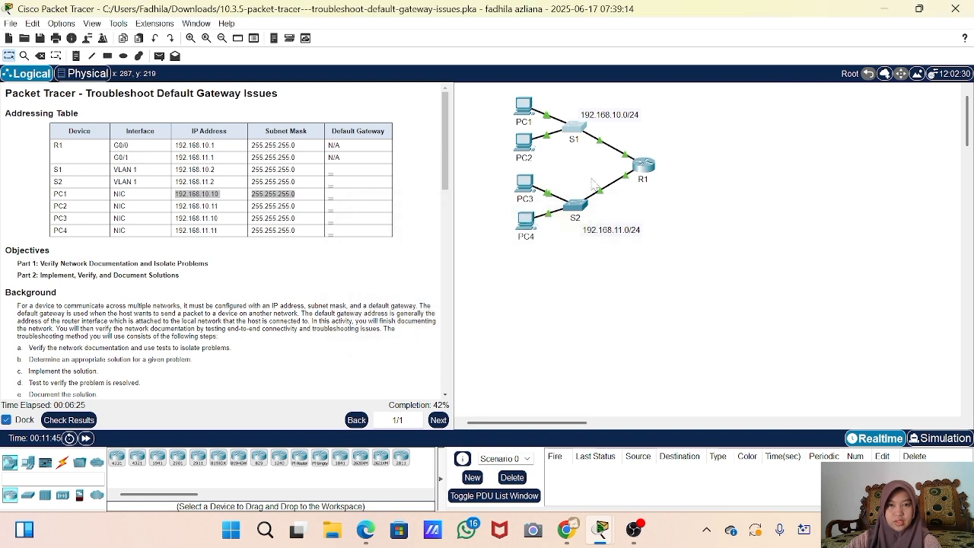
pyautogui.click(578, 137)
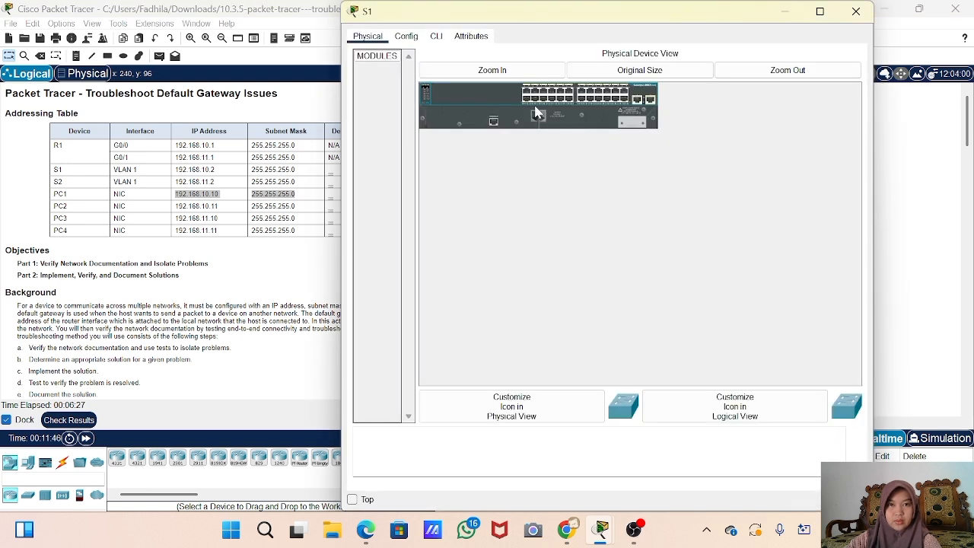
# - Open S1's CLI and enter privileged mode with enable, then global configuration with config t
pyautogui.click(436, 36)
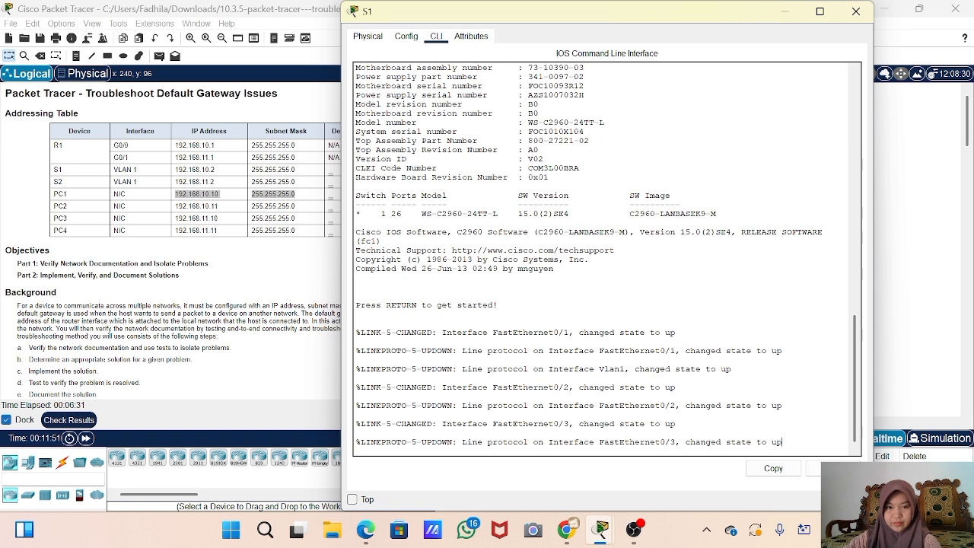
pyautogui.press('Return')
pyautogui.press('Return')
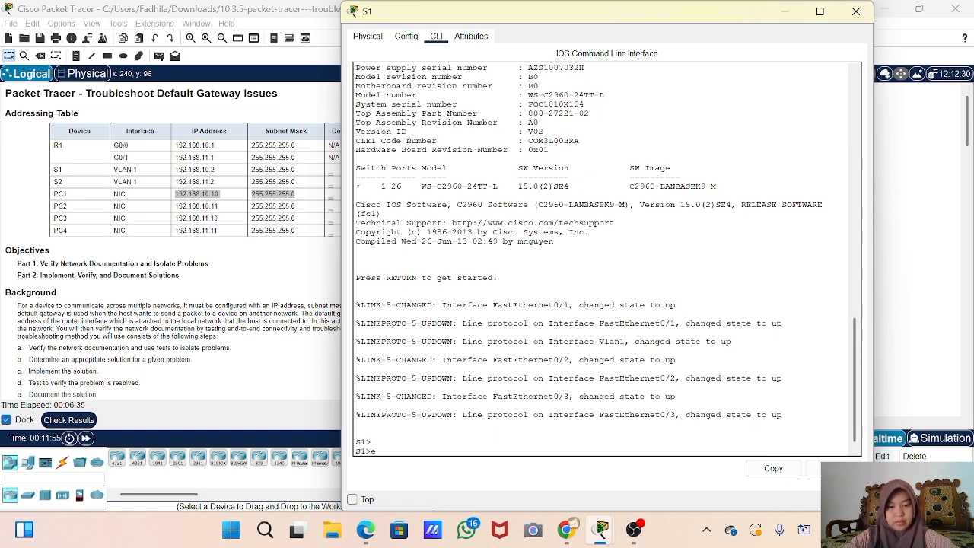
pyautogui.write('enable')
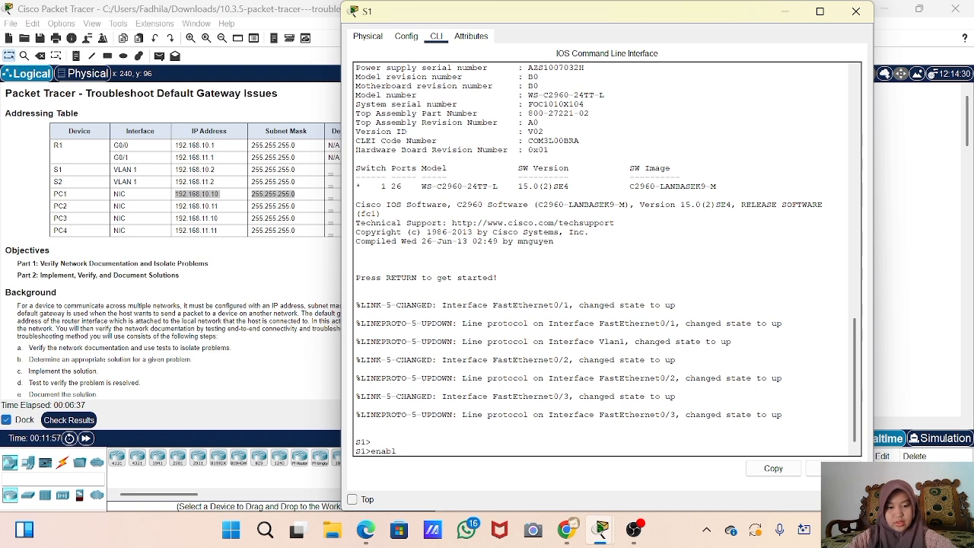
pyautogui.press('Return')
pyautogui.write('config')
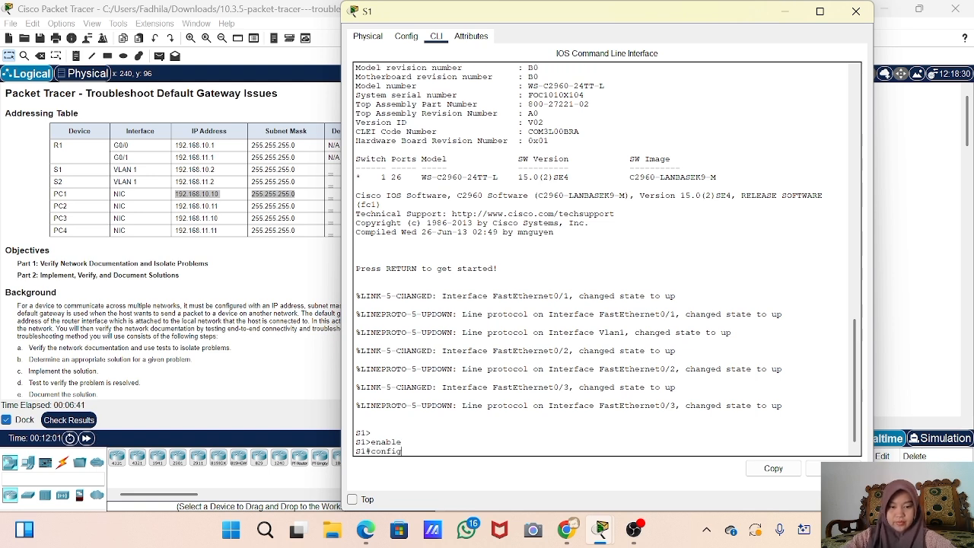
pyautogui.write(' t')
pyautogui.press('Return')
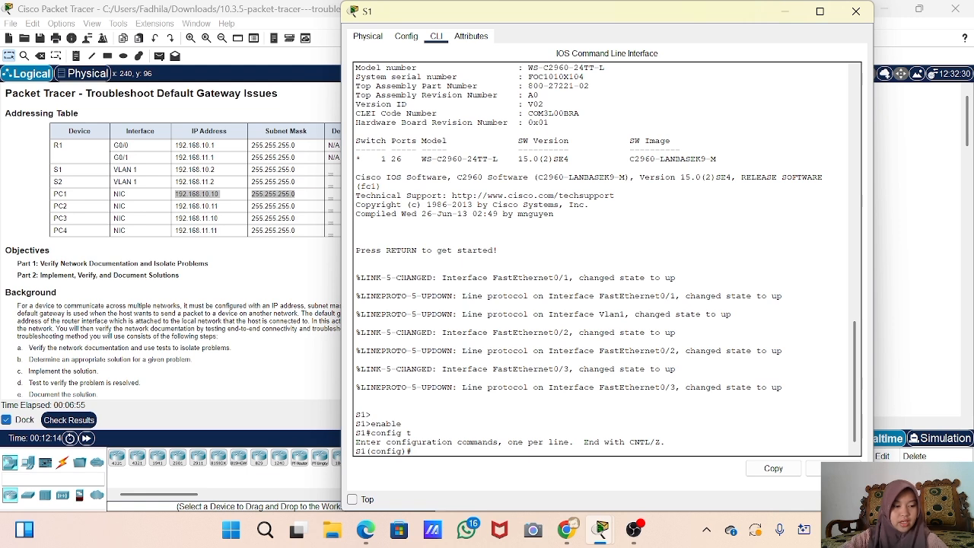
# - Exit configuration mode and page through show running-config, showing VLAN 1 at 192.168.10.2
pyautogui.write('ho')
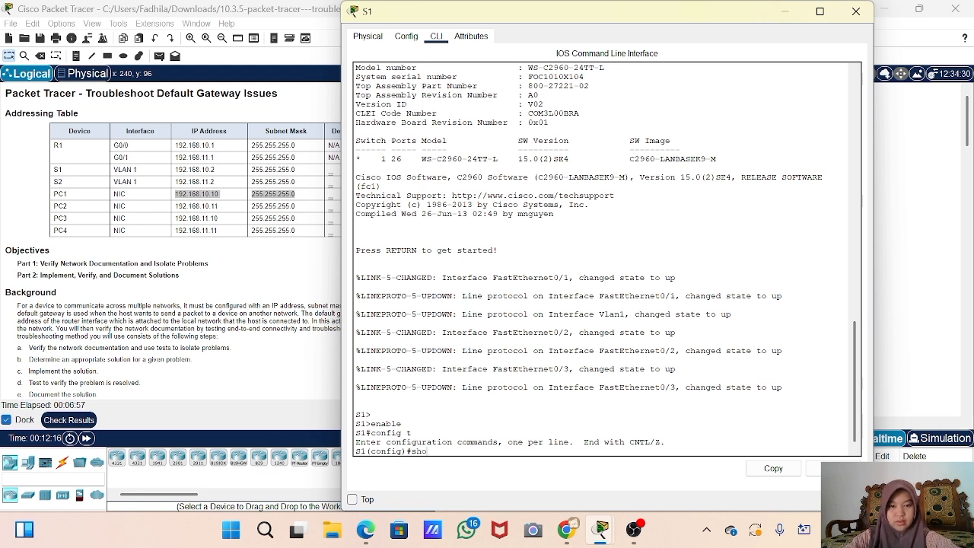
pyautogui.write('w run')
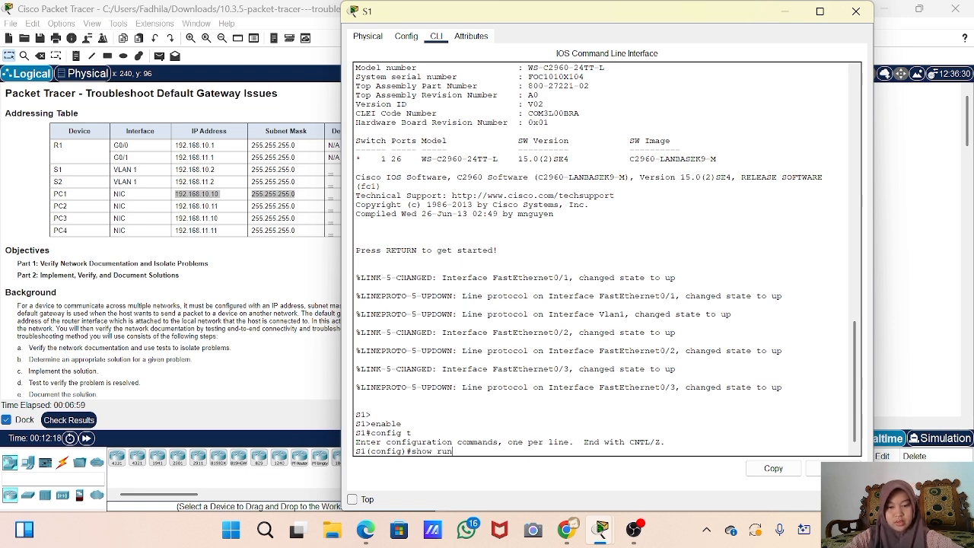
pyautogui.press('Tab')
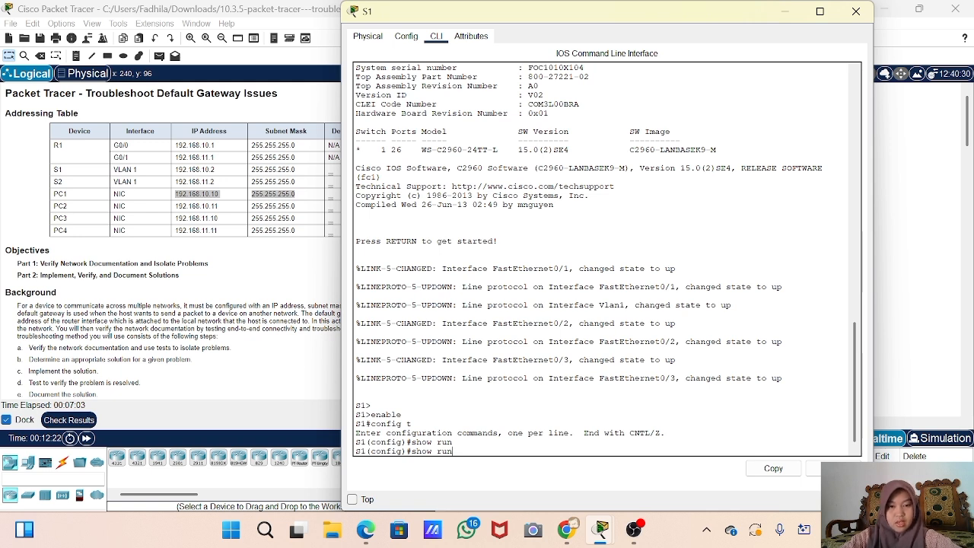
pyautogui.press('BackSpace')
pyautogui.press('BackSpace')
pyautogui.press('BackSpace')
pyautogui.press('BackSpace')
pyautogui.press('BackSpace')
pyautogui.press('BackSpace')
pyautogui.press('BackSpace')
pyautogui.press('BackSpace')
pyautogui.write('exit')
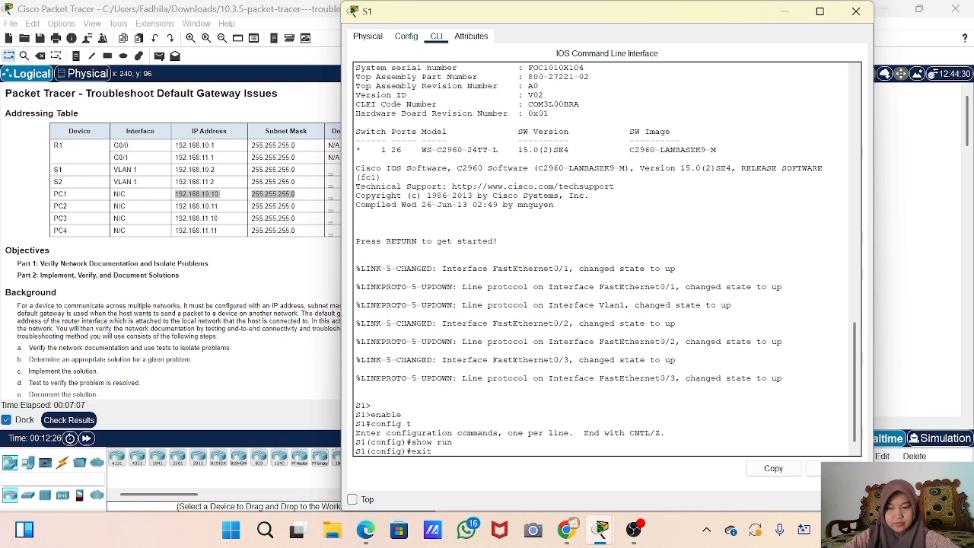
pyautogui.press('Return')
pyautogui.press('Return')
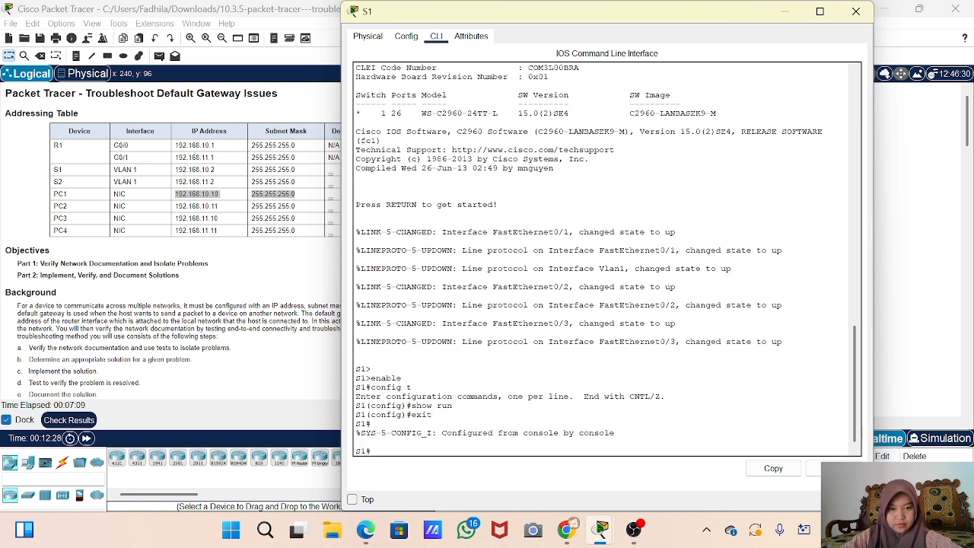
pyautogui.write('show run')
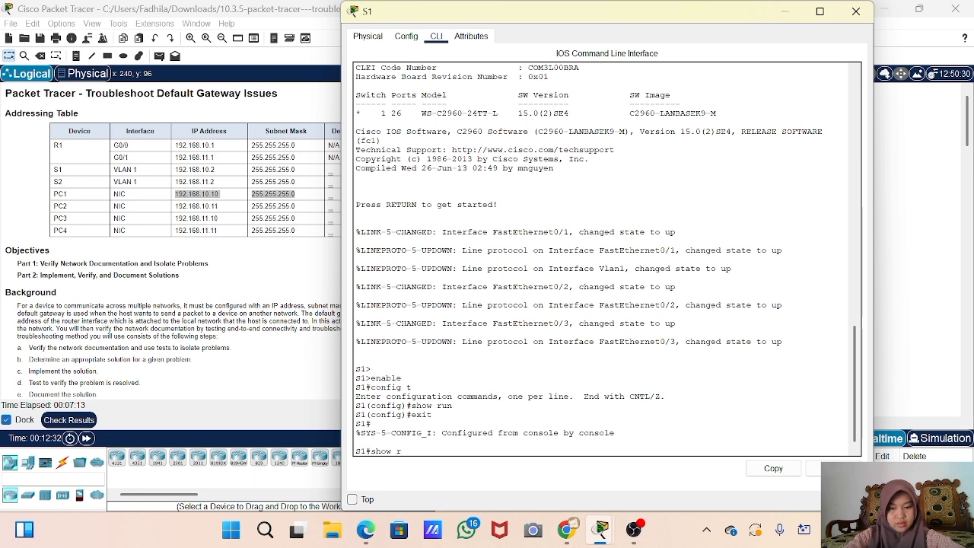
pyautogui.press('Tab')
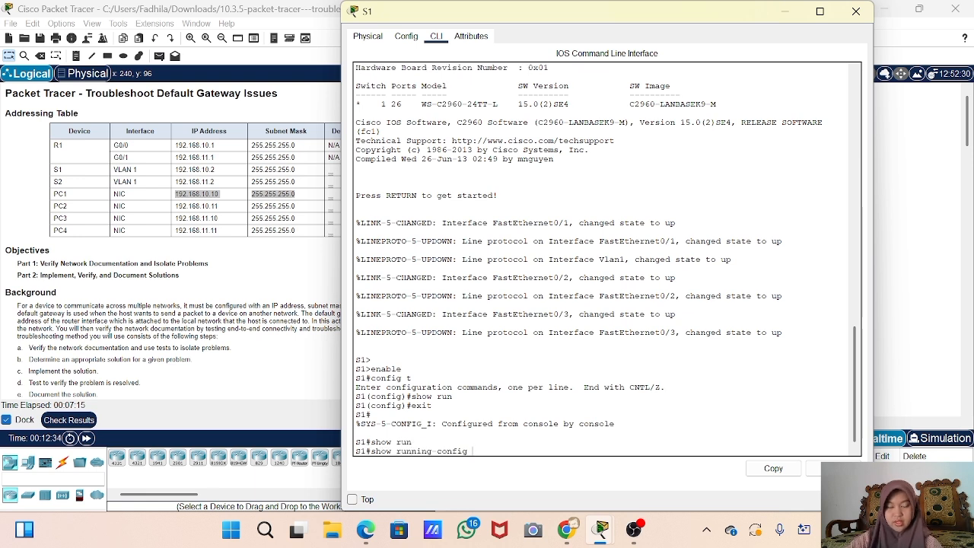
pyautogui.press('Return')
pyautogui.press('space')
pyautogui.press('space')
pyautogui.press('space')
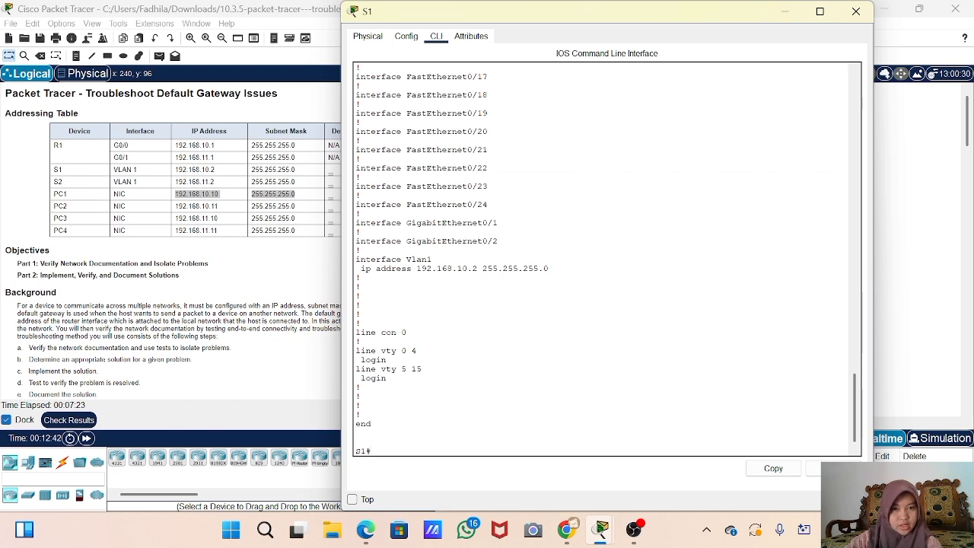
pyautogui.click(178, 176)
pyautogui.doubleClick(182, 169)
pyautogui.moveTo(212, 169); pyautogui.dragTo(284, 169)
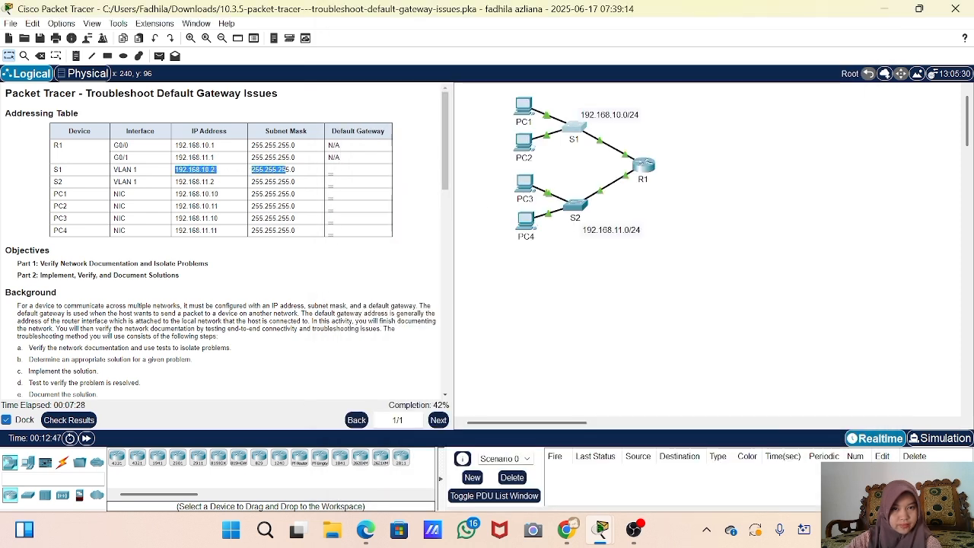
pyautogui.click(572, 120)
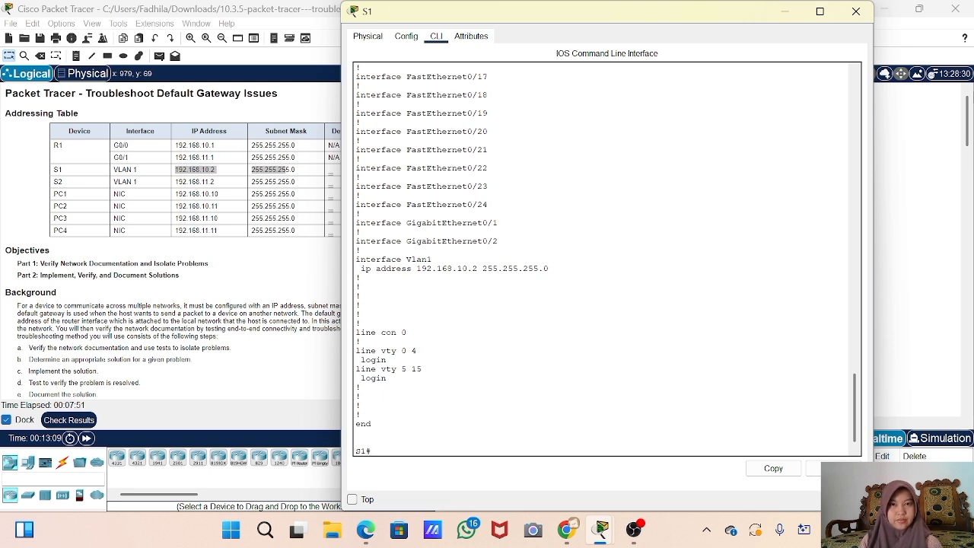
pyautogui.click(856, 11)
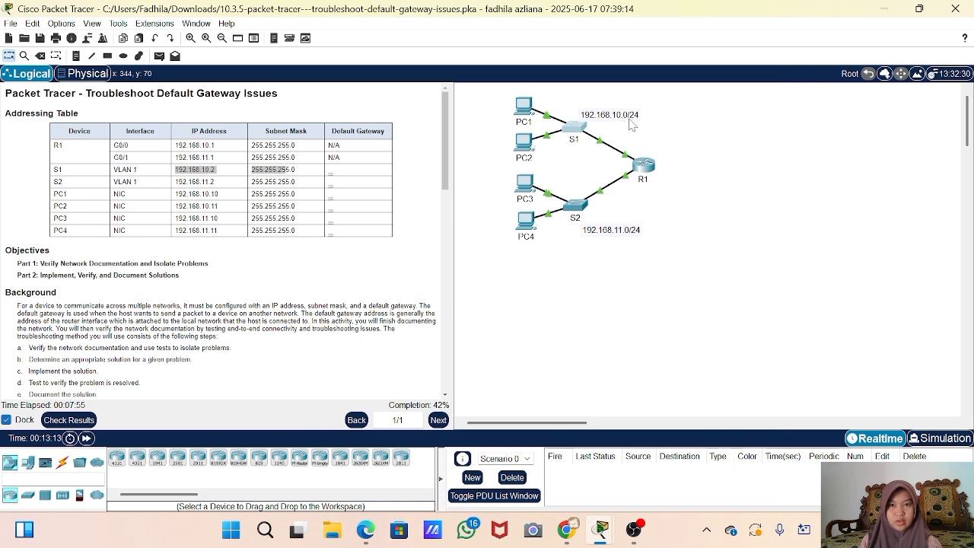
pyautogui.click(575, 129)
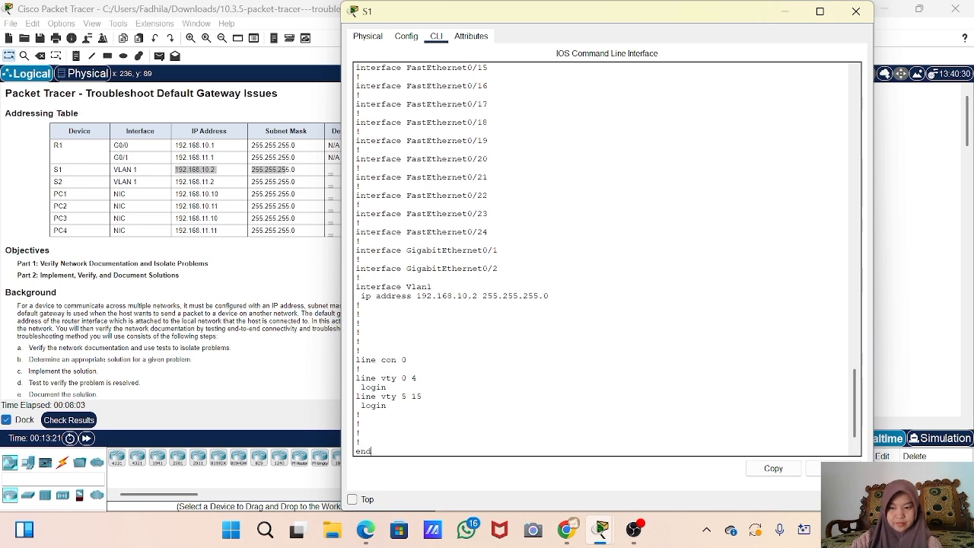
# - In config t, set S1's ip default-gateway to 192.168.10.1, then close S1's window
pyautogui.press('Return')
pyautogui.press('Return')
pyautogui.press('Return')
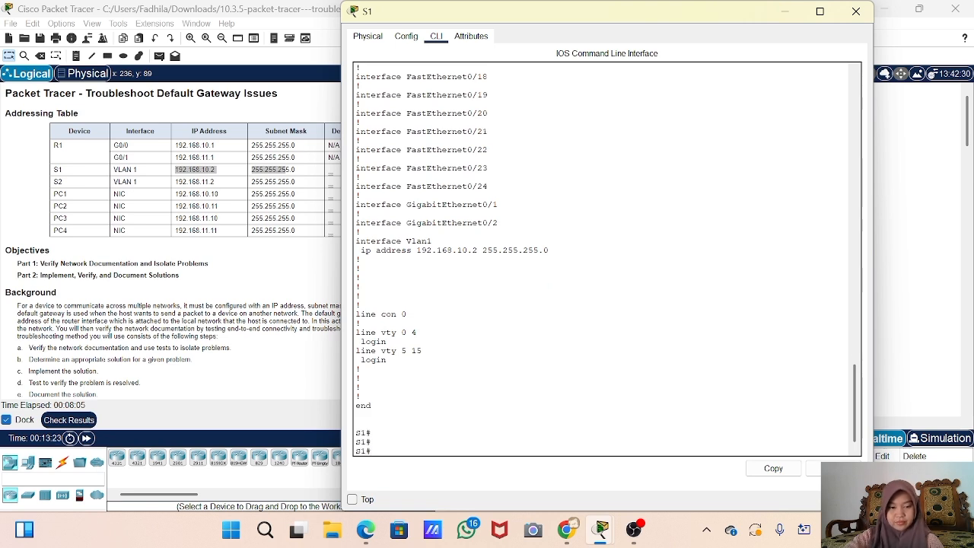
pyautogui.write('config t')
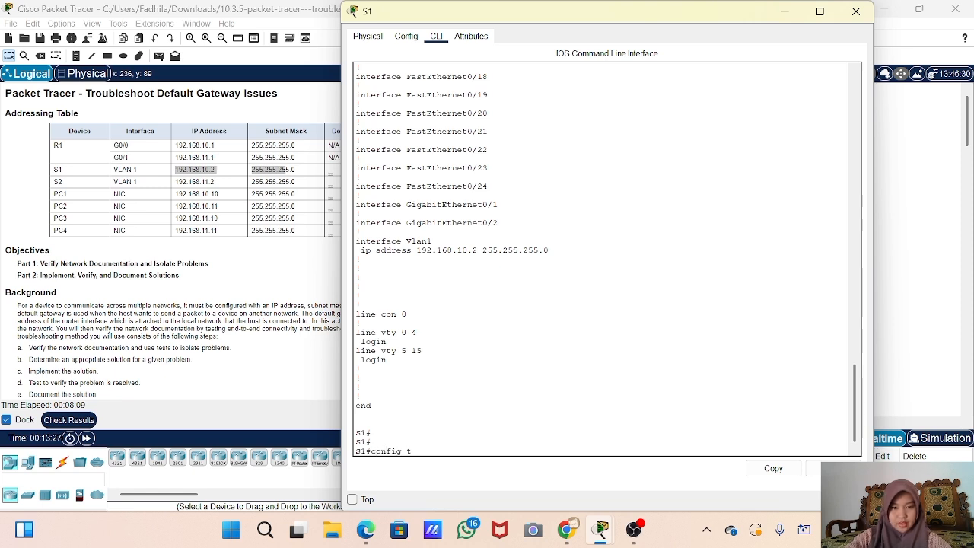
pyautogui.press('Return')
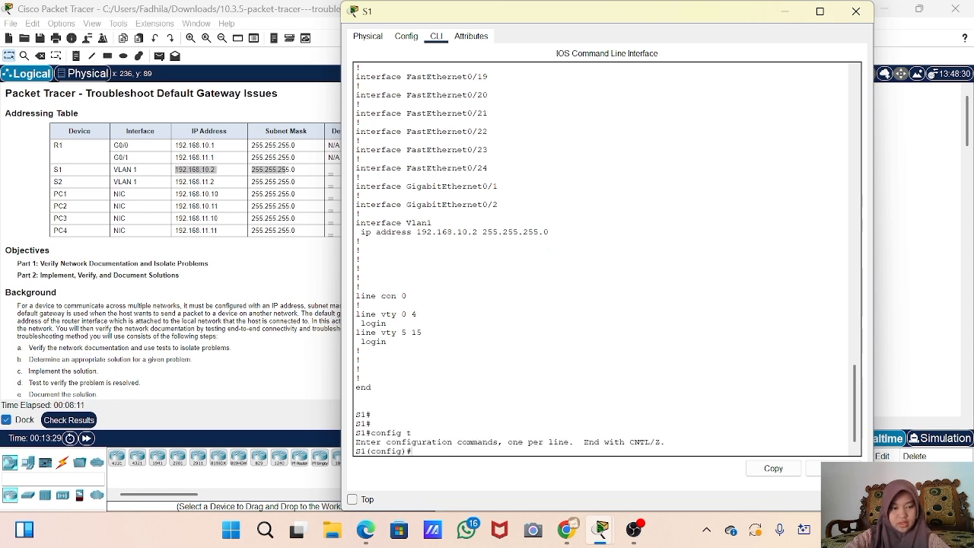
pyautogui.write('ip')
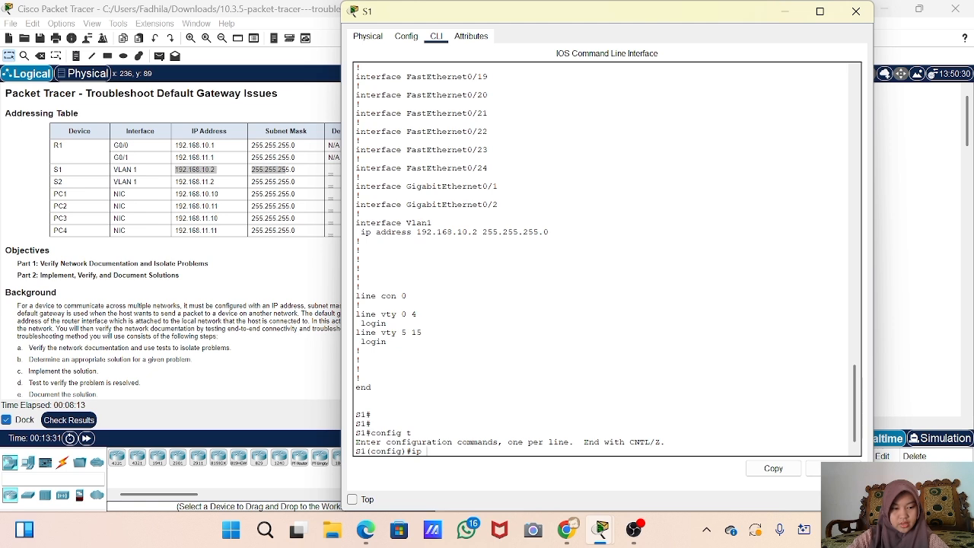
pyautogui.write(' def')
pyautogui.press('Tab')
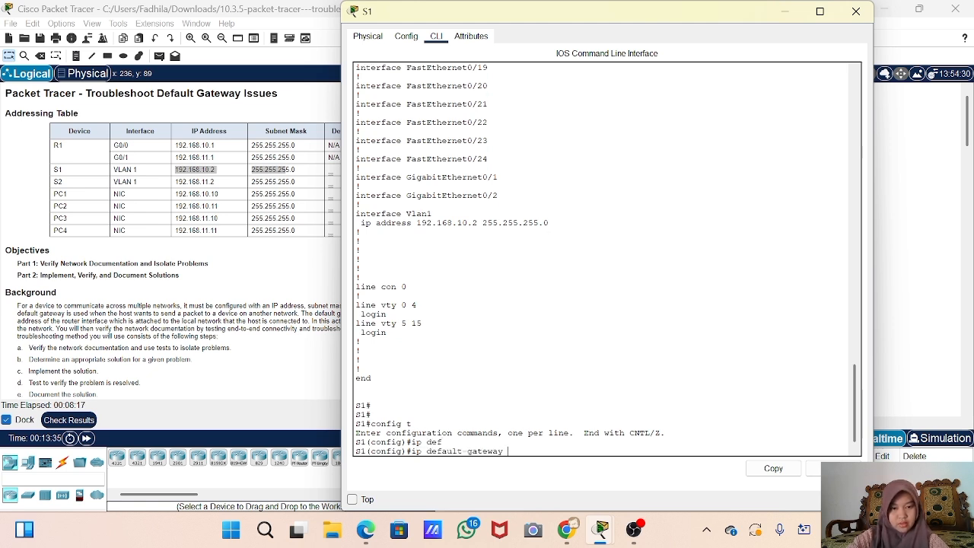
pyautogui.write('192.168.')
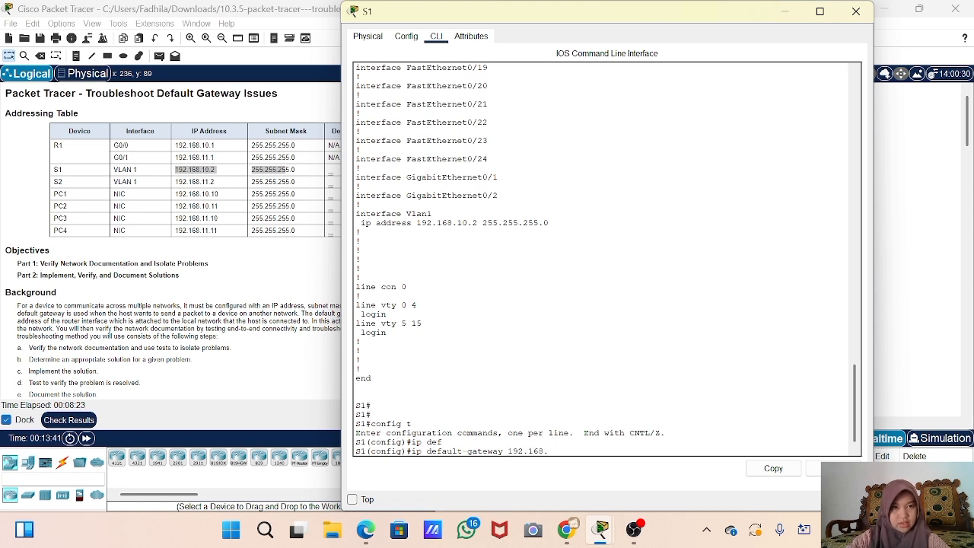
pyautogui.write('1')
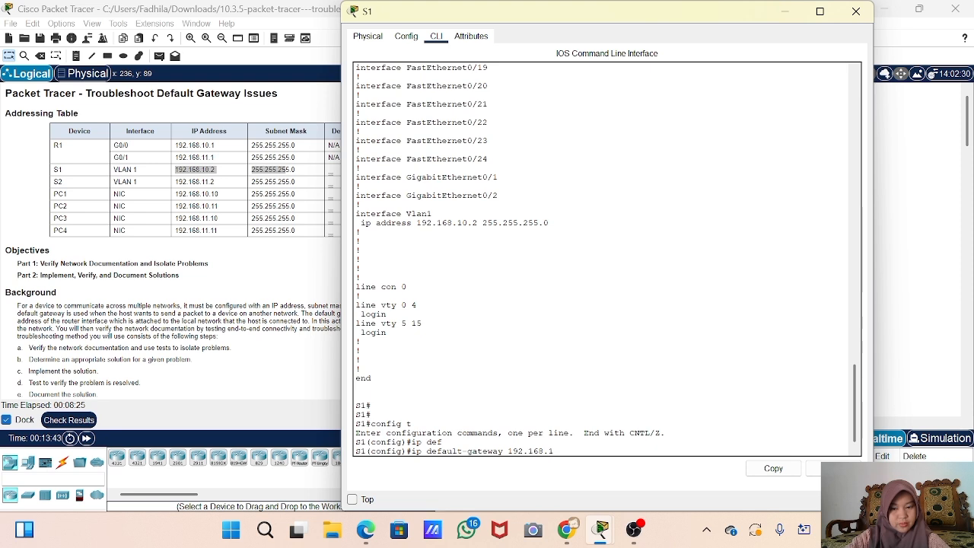
pyautogui.write('0.1')
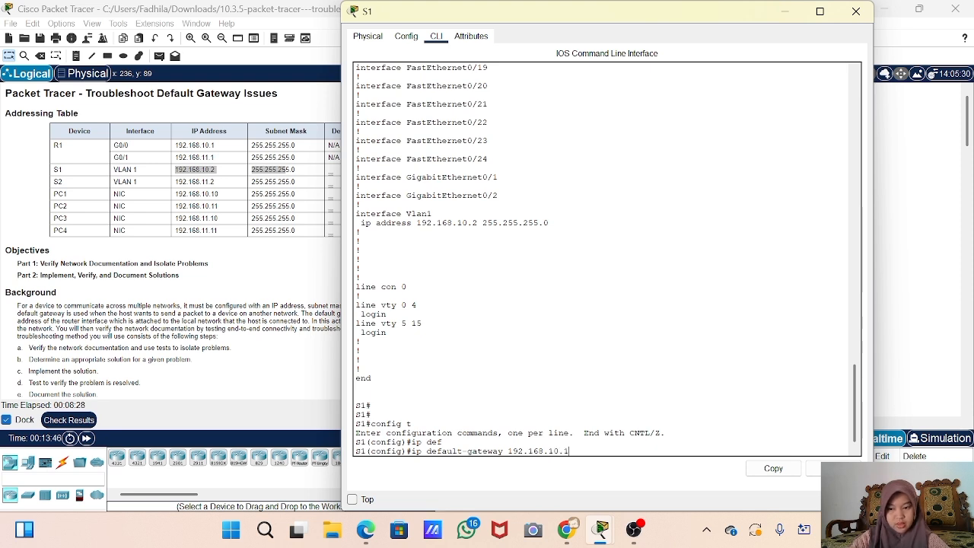
pyautogui.press('Return')
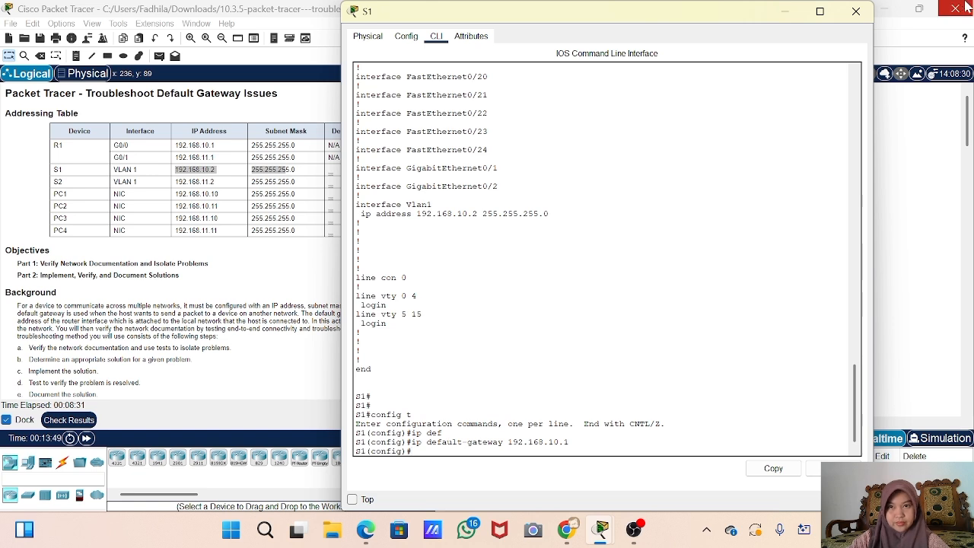
pyautogui.click(856, 14)
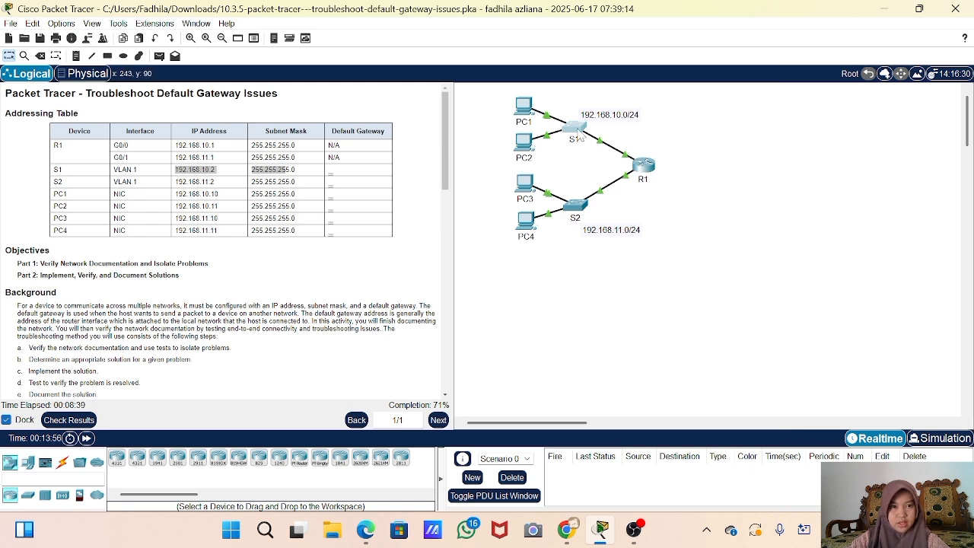
pyautogui.moveTo(579, 131)
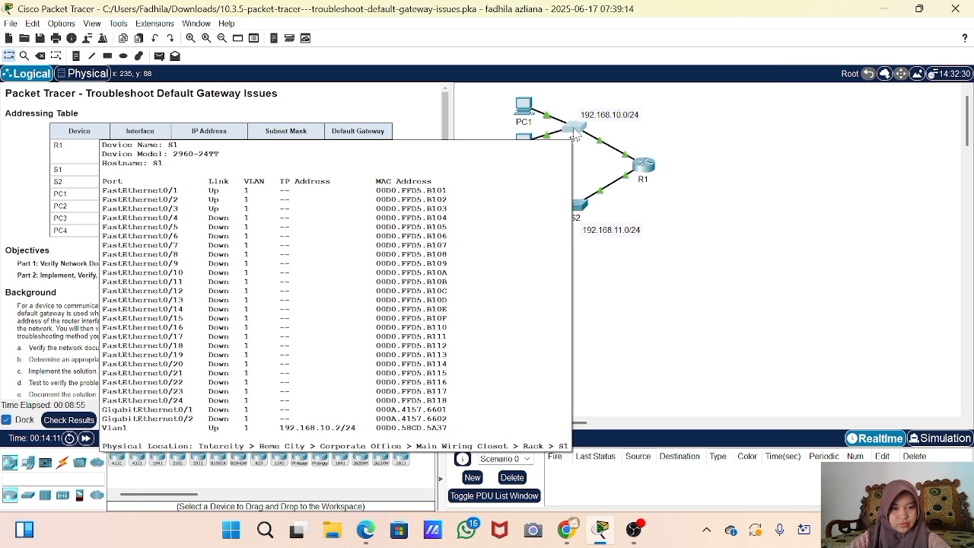
# - Reopen S1's CLI and exit configuration mode
pyautogui.click(577, 134)
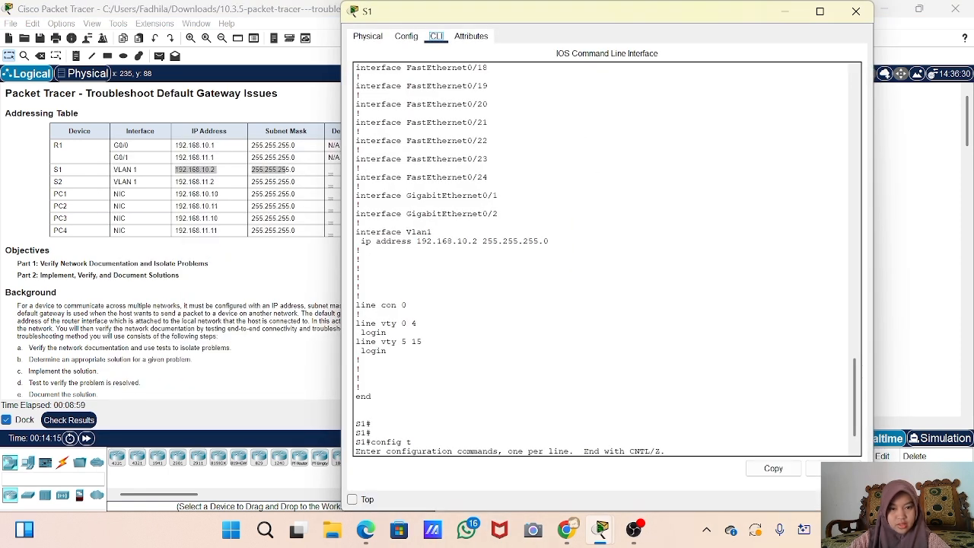
pyautogui.scroll(-1, 576, 305)
pyautogui.click(524, 448)
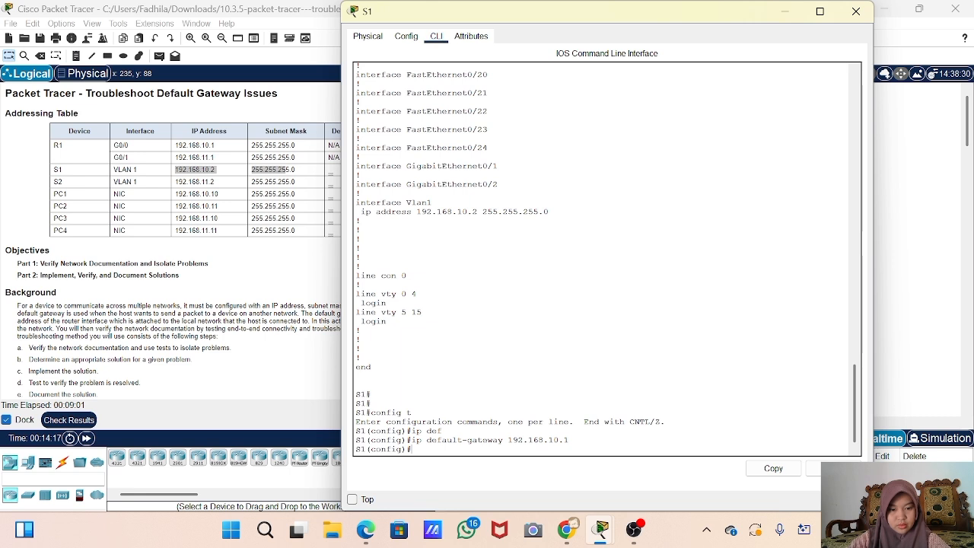
pyautogui.write('exi')
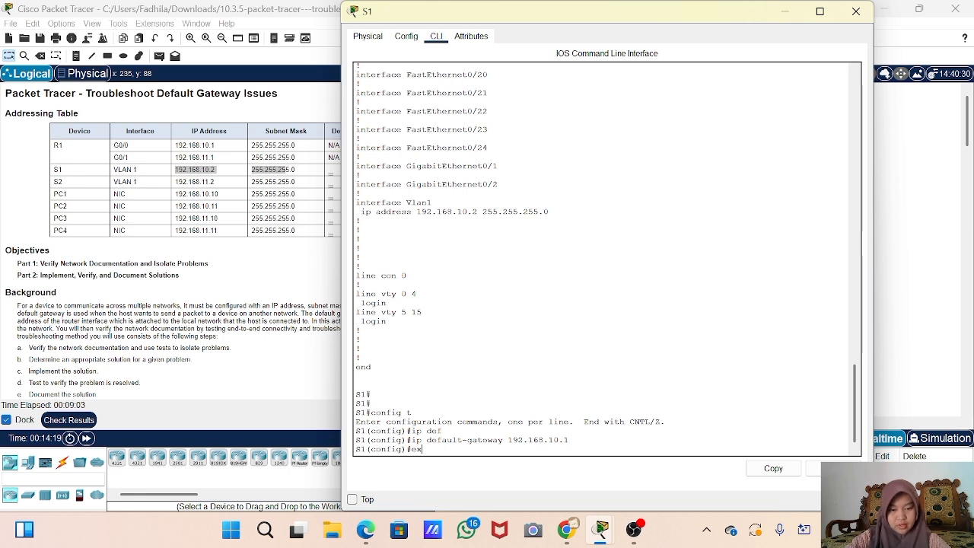
pyautogui.press('BackSpace')
pyautogui.press('BackSpace')
pyautogui.press('BackSpace')
pyautogui.press('BackSpace')
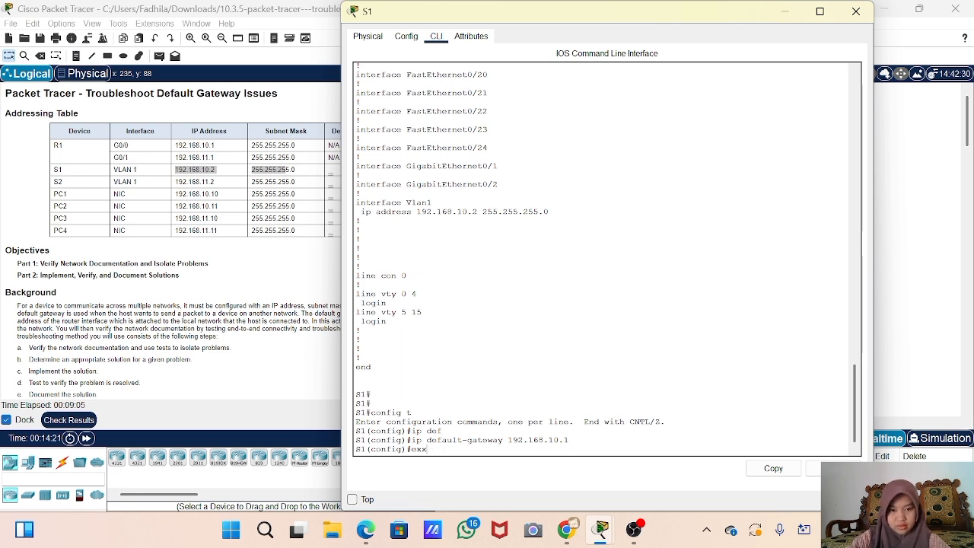
pyautogui.write('xit')
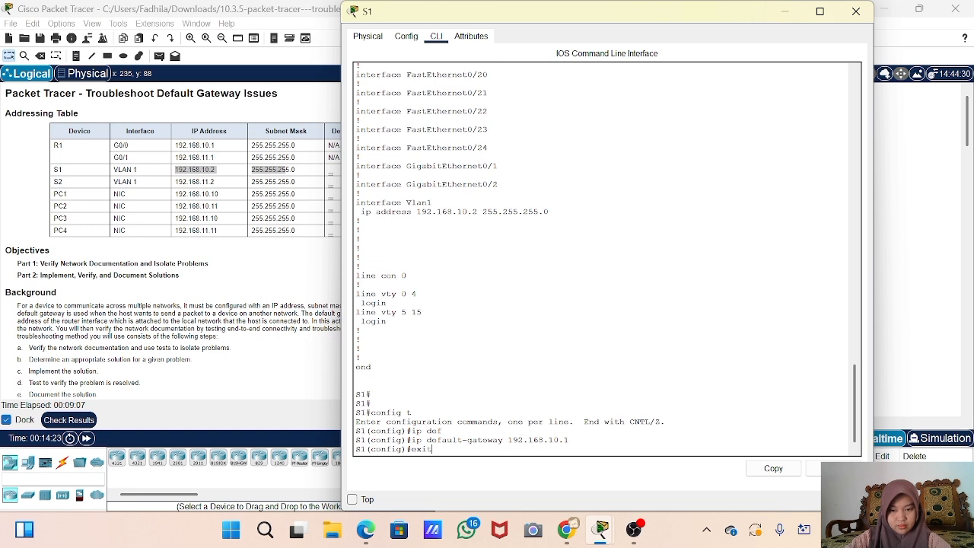
pyautogui.press('Return')
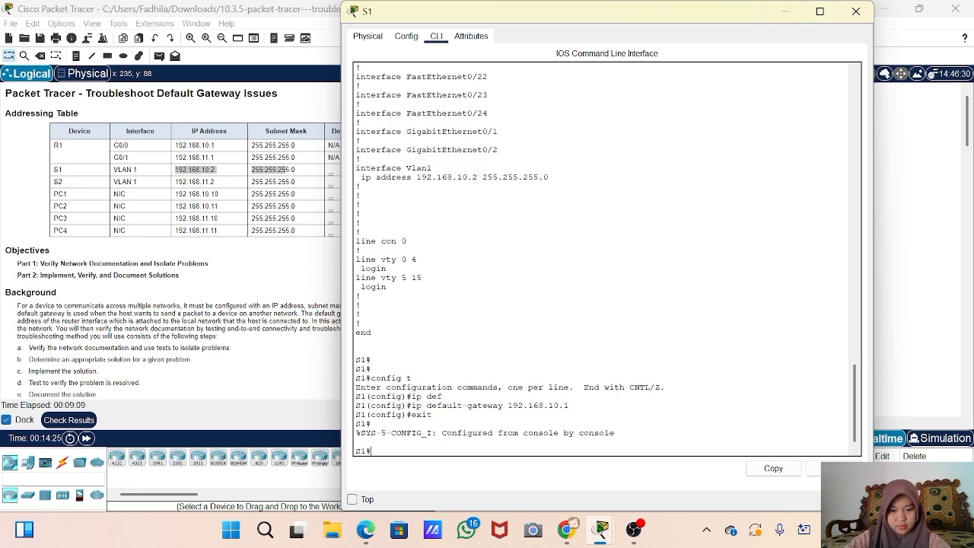
# - Show S1's running-config, highlight the ip default-gateway 192.168.10.1 line, and minimize the window
pyautogui.write('show running-config')
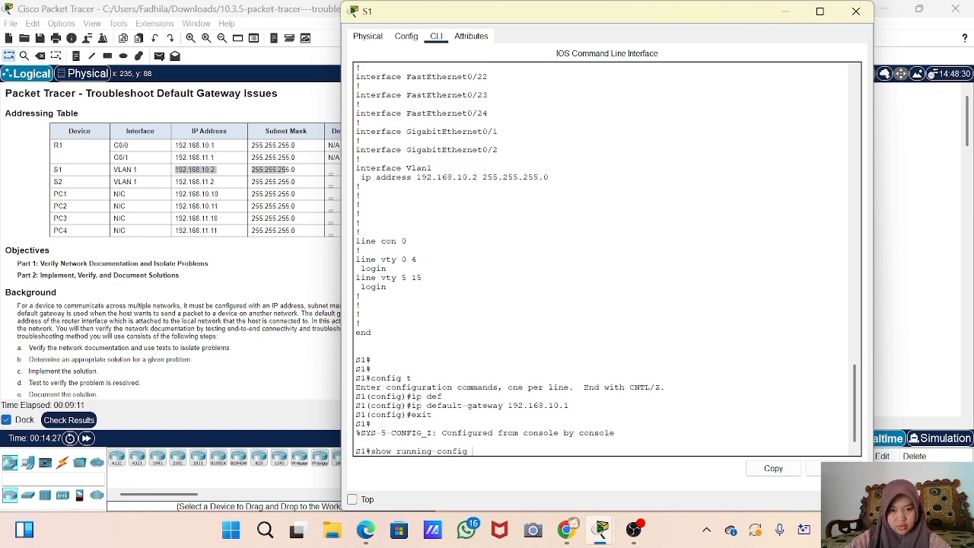
pyautogui.press('Return')
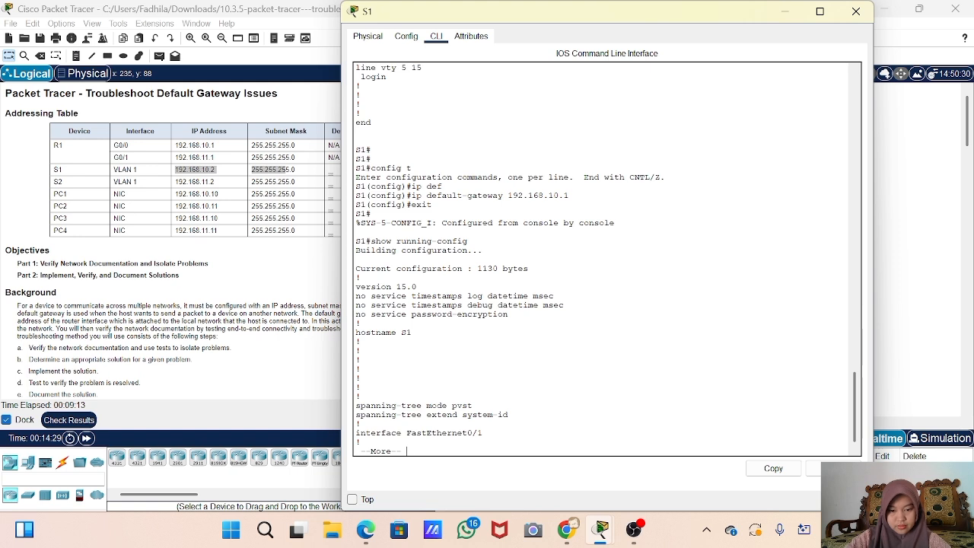
pyautogui.press('space')
pyautogui.press('space')
pyautogui.press('space')
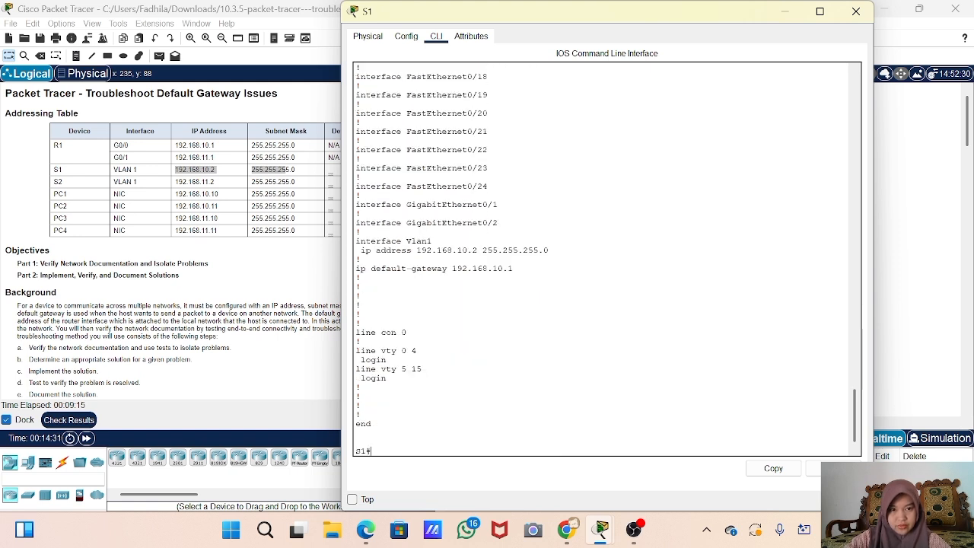
pyautogui.moveTo(513, 269); pyautogui.dragTo(355, 269)
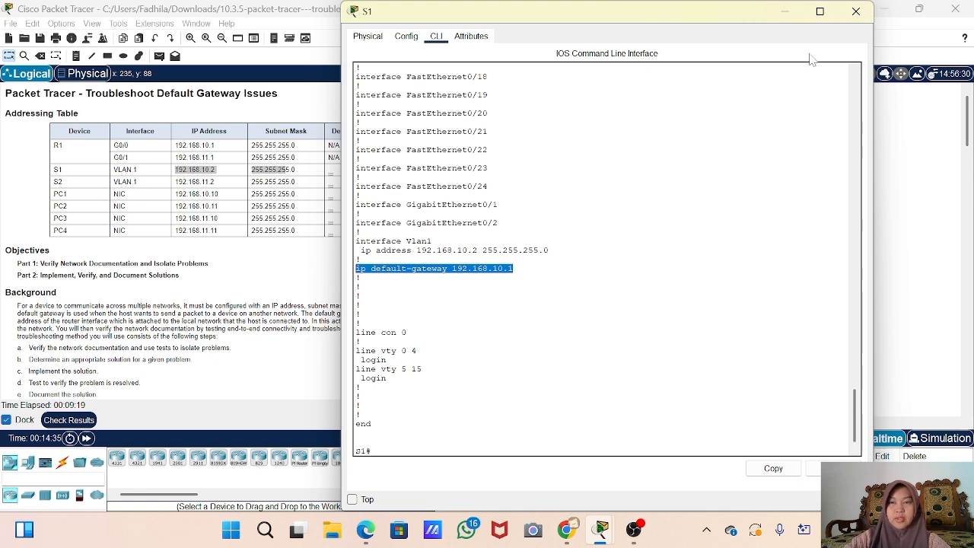
pyautogui.click(791, 13)
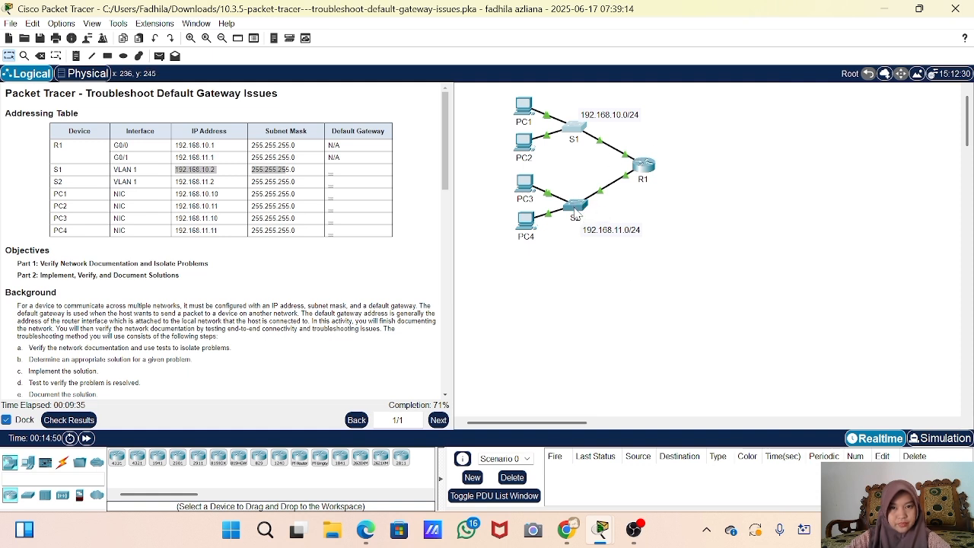
pyautogui.moveTo(576, 215)
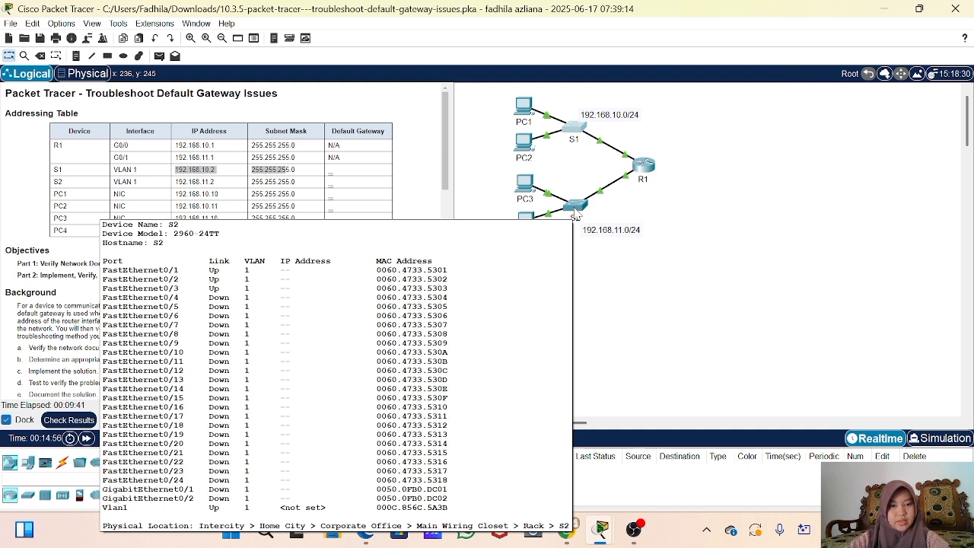
# - Open switch S2's CLI and enter privileged EXEC mode with enable
pyautogui.click(575, 214)
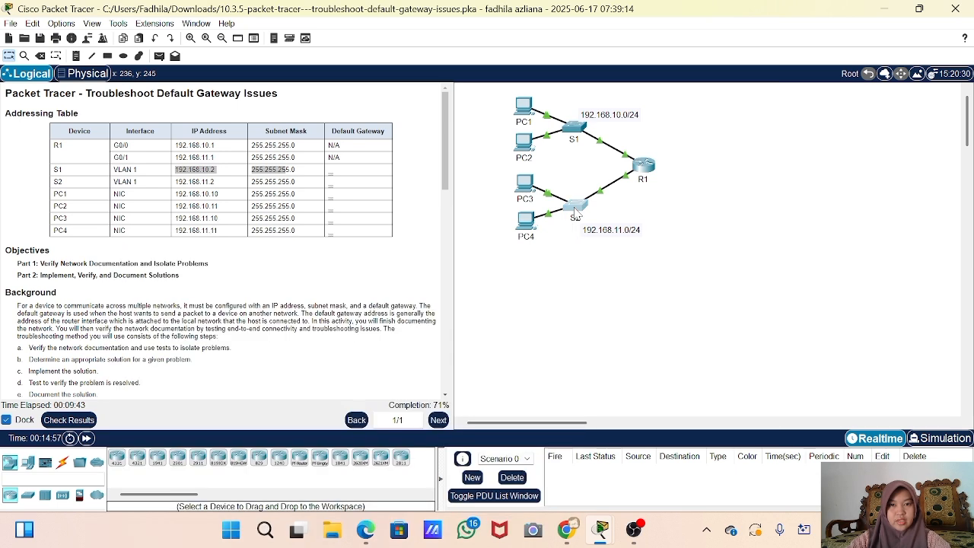
pyautogui.click(436, 36)
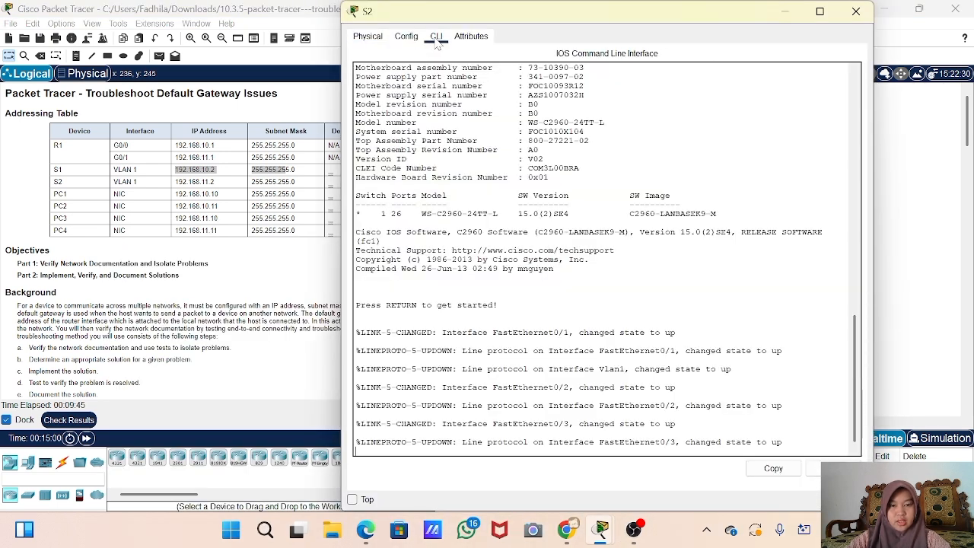
pyautogui.press('Return')
pyautogui.press('Return')
pyautogui.write('ena')
pyautogui.press('Return')
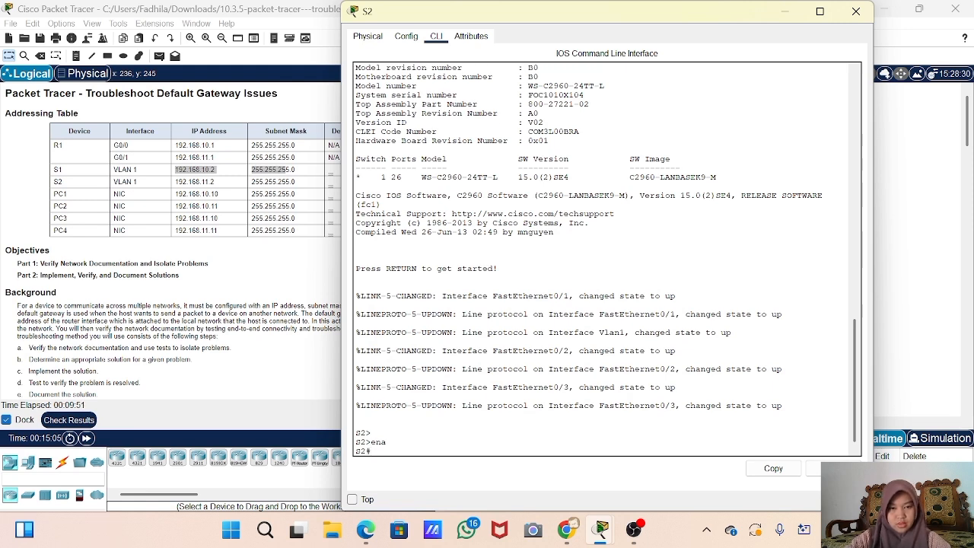
# - Show S2's running-config, noting default gateway 192.168.11.1 and Vlan1 without an IP address
pyautogui.write('show r')
pyautogui.press('Tab')
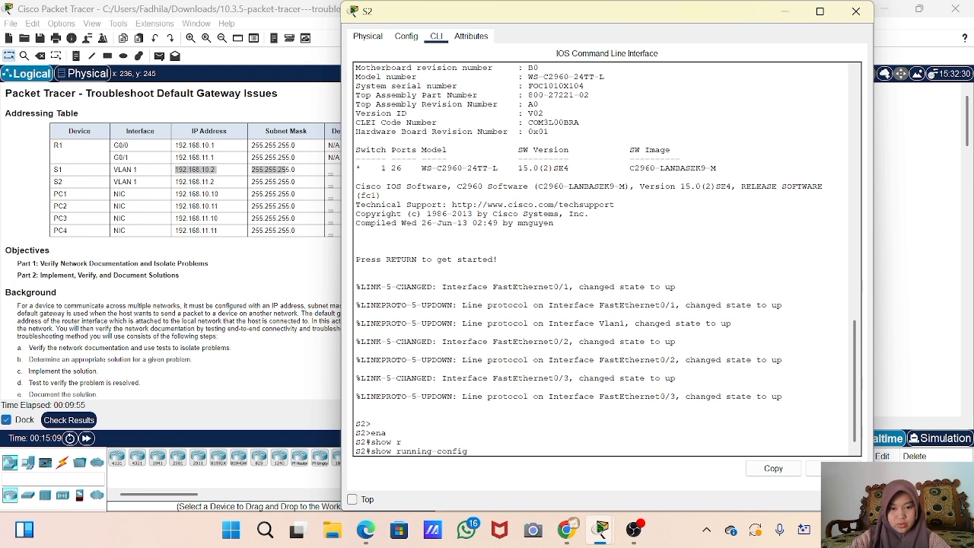
pyautogui.press('Return')
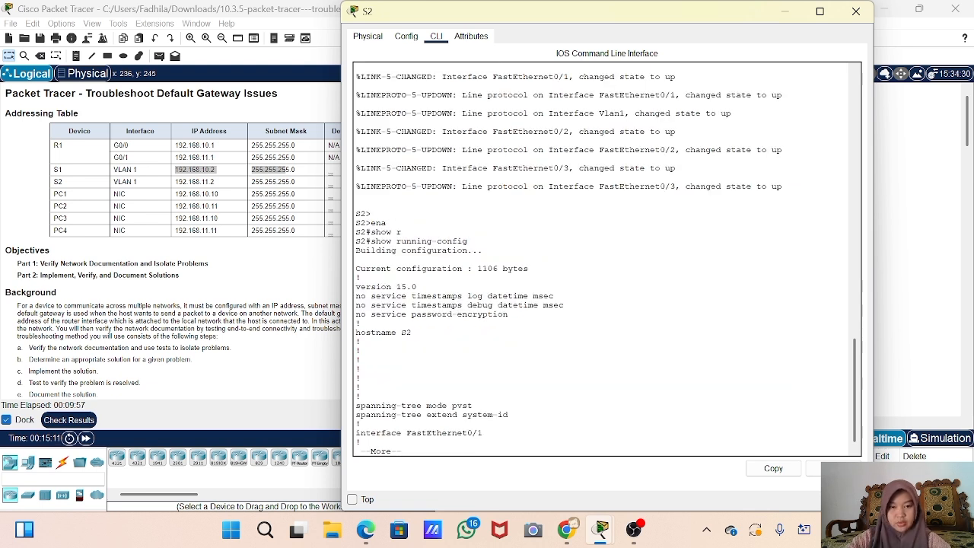
pyautogui.press('space')
pyautogui.press('space')
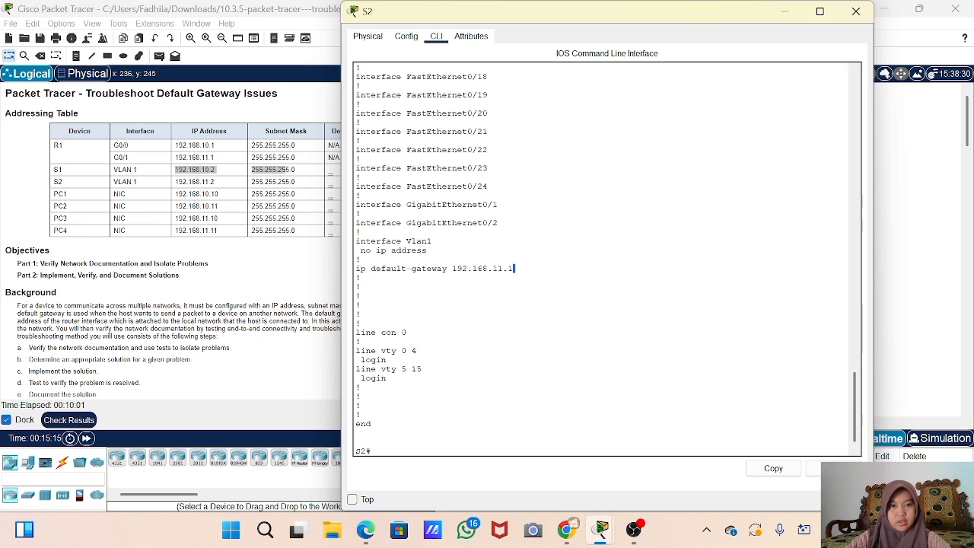
pyautogui.moveTo(514, 269); pyautogui.dragTo(346, 274)
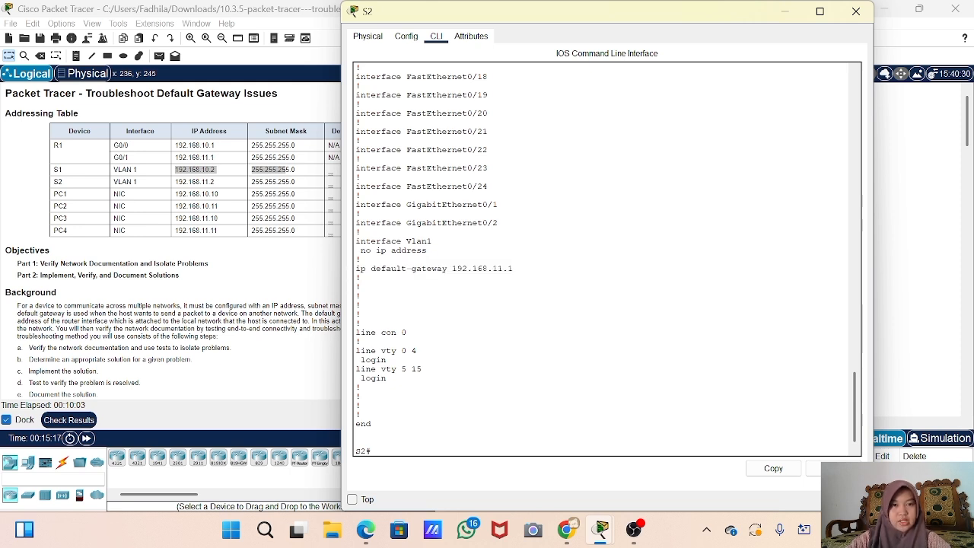
pyautogui.moveTo(427, 250); pyautogui.dragTo(371, 241)
pyautogui.click(355, 441)
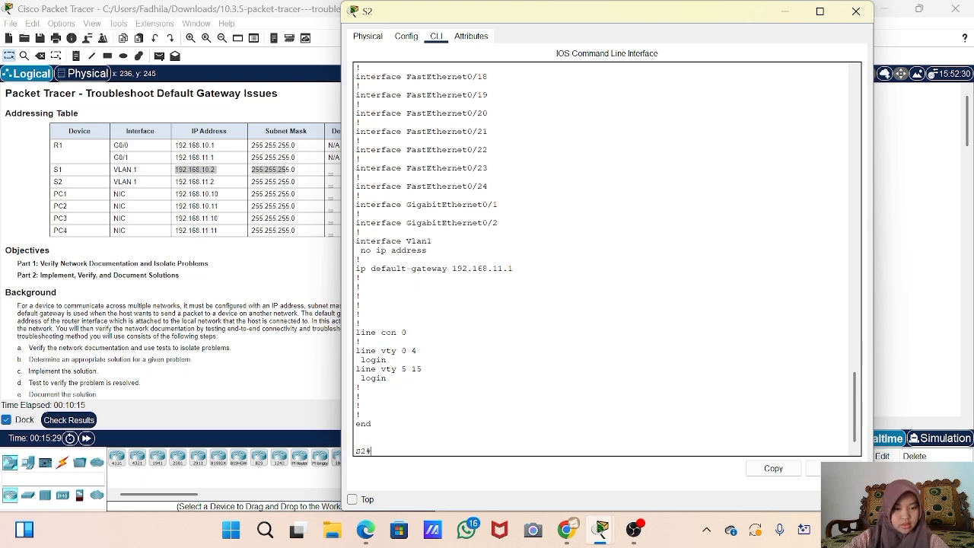
# - In global config, give S2's interface vlan 1 the address 192.168.11.2 255.255.255.0
pyautogui.write('config t')
pyautogui.press('Return')
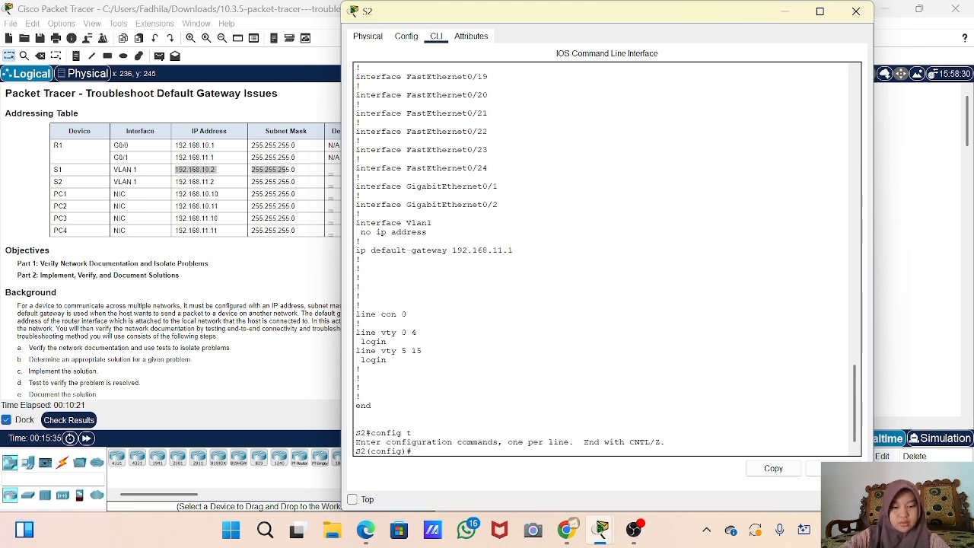
pyautogui.write('inter')
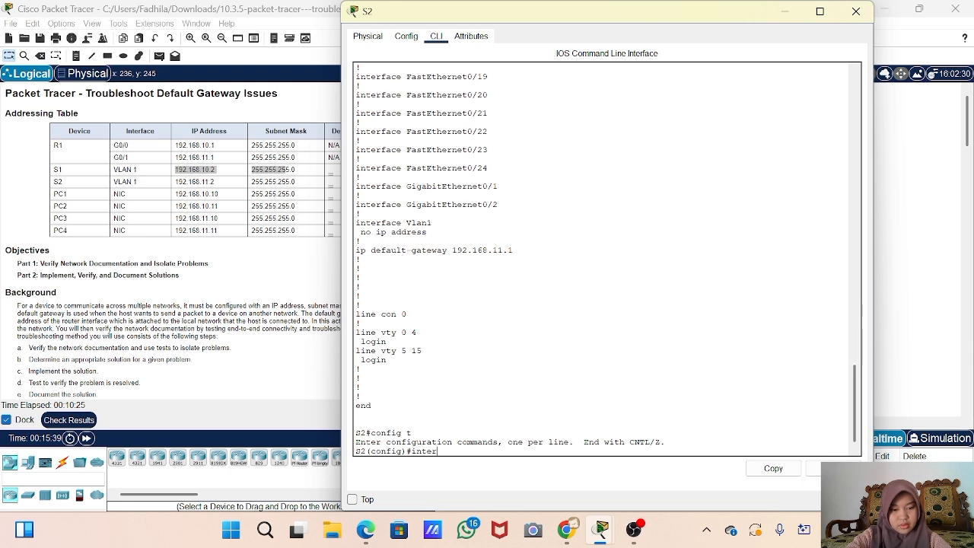
pyautogui.press('Tab')
pyautogui.write('v')
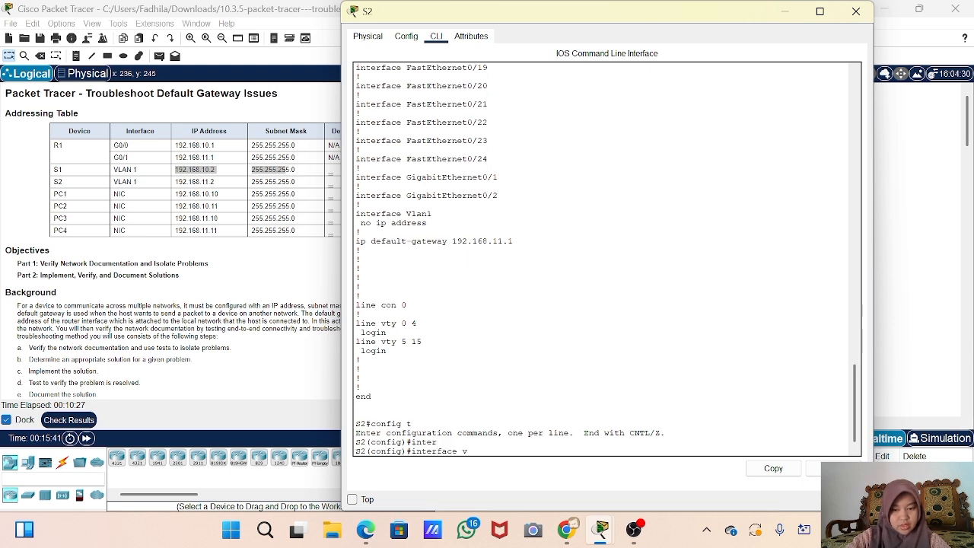
pyautogui.write('l')
pyautogui.press('Tab')
pyautogui.write('1')
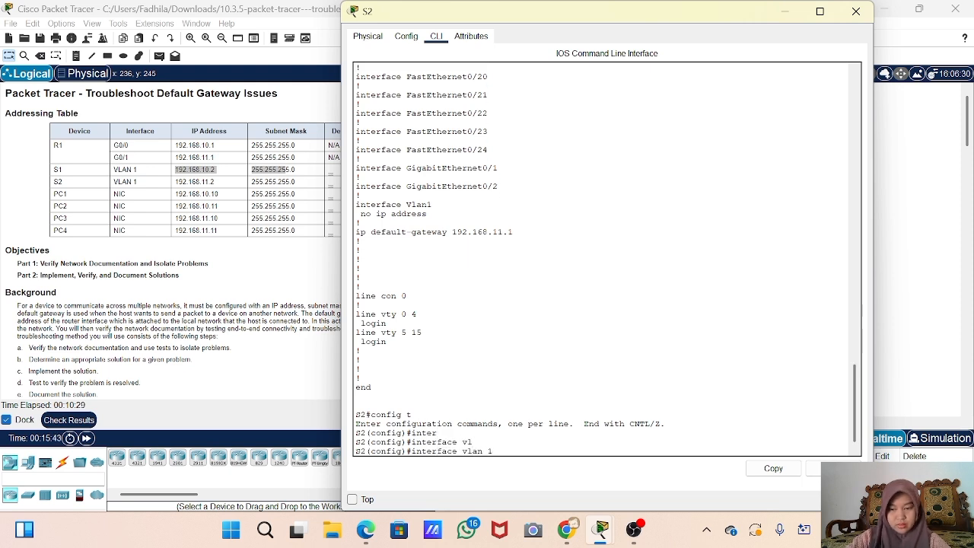
pyautogui.press('Return')
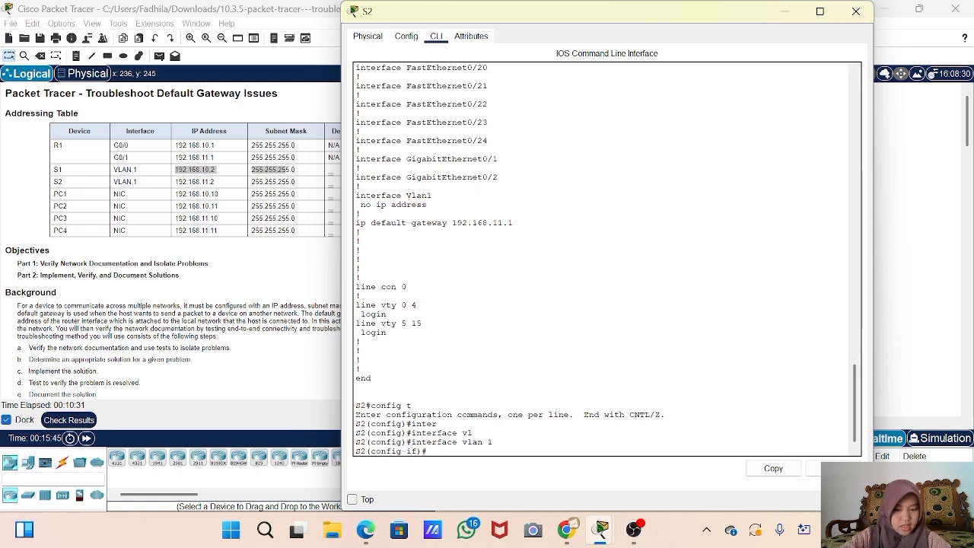
pyautogui.write('ip')
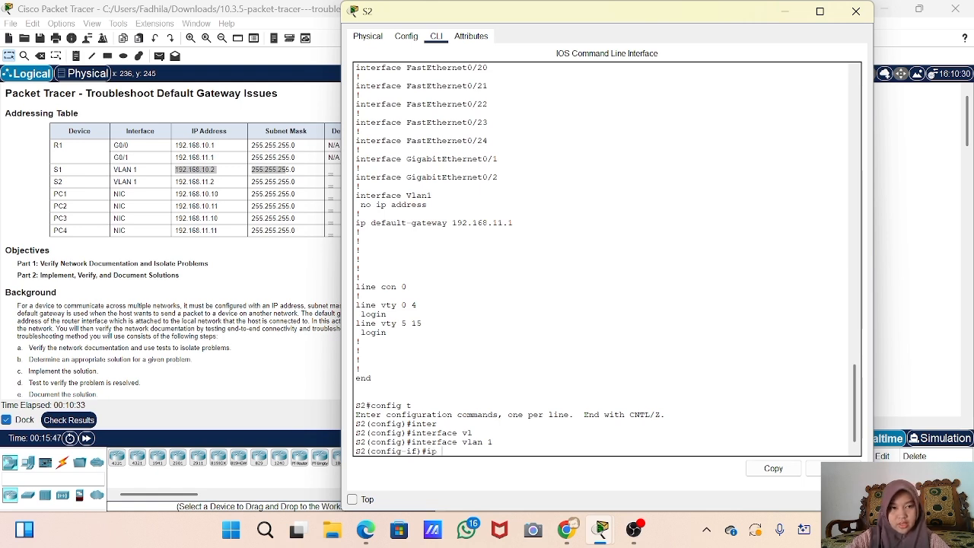
pyautogui.write(' addre')
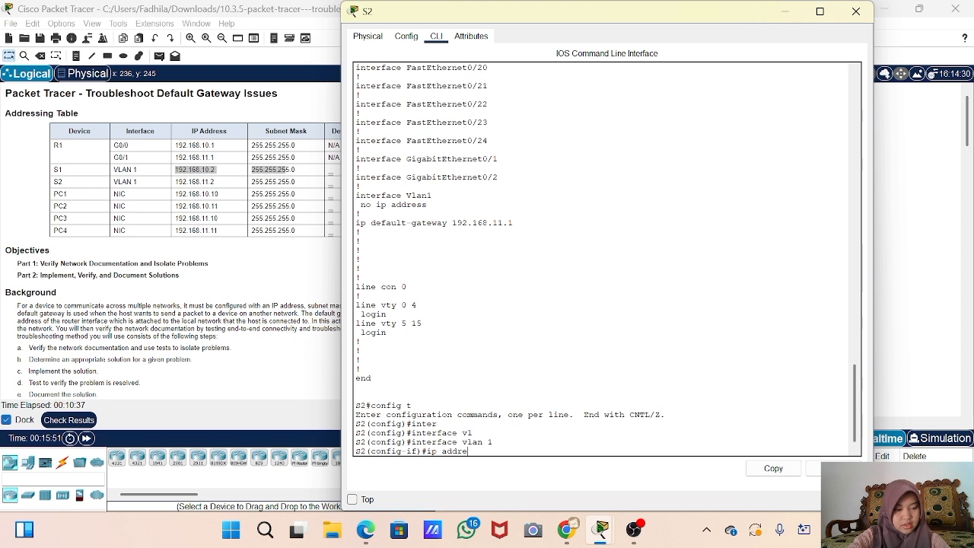
pyautogui.write('ss 192.168.')
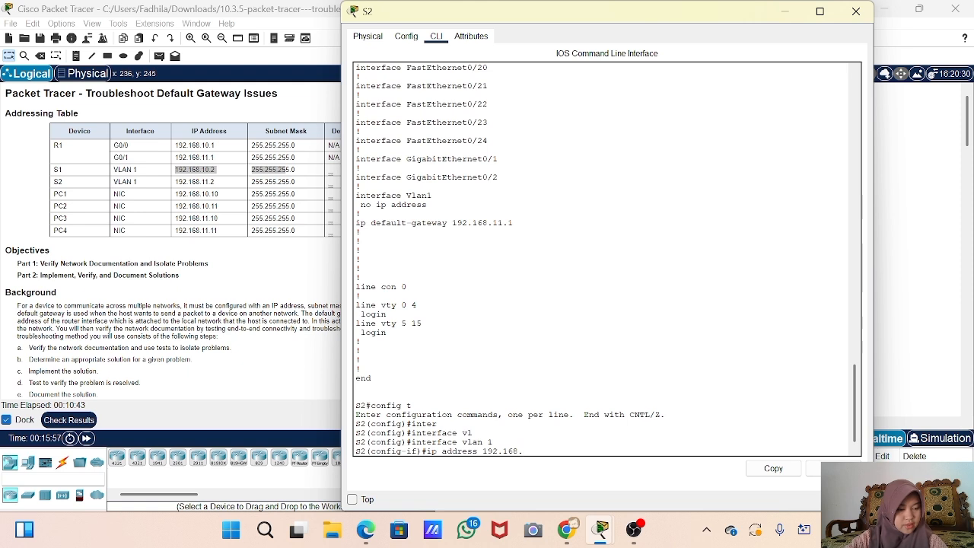
pyautogui.write('11.2')
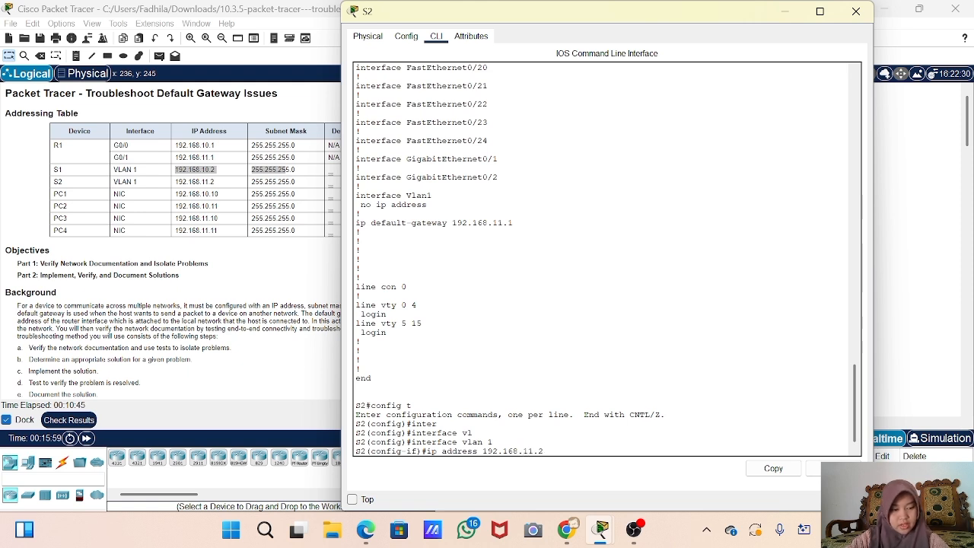
pyautogui.write(' 25')
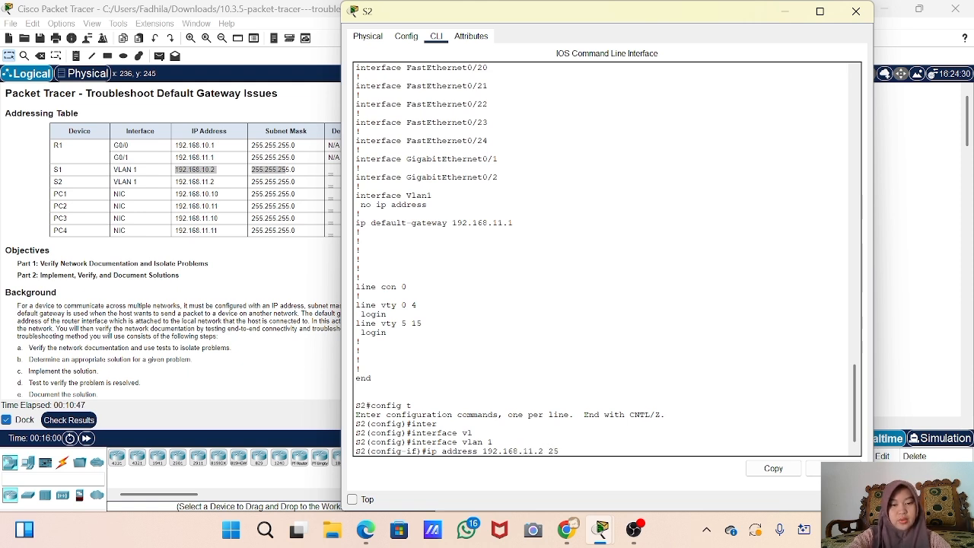
pyautogui.write('5.255')
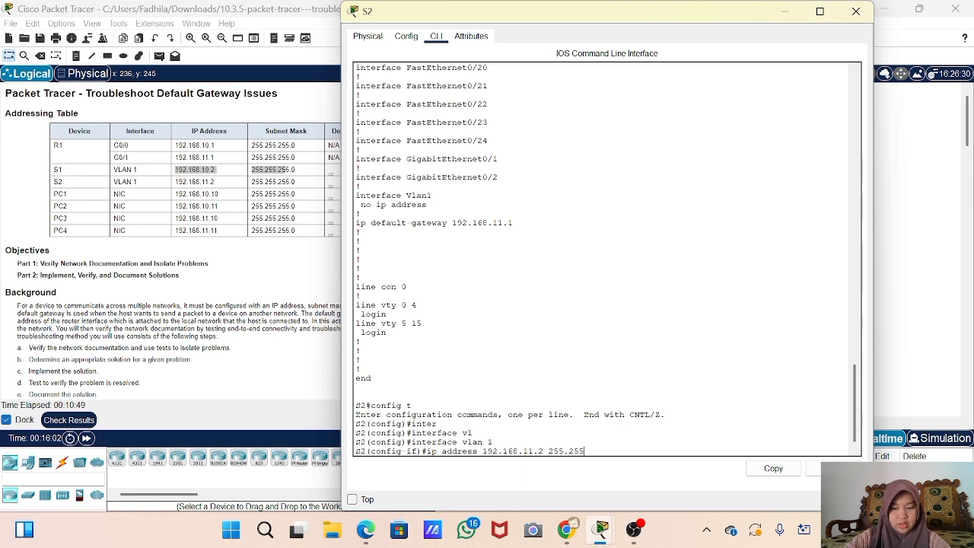
pyautogui.write('.255.0')
pyautogui.press('Return')
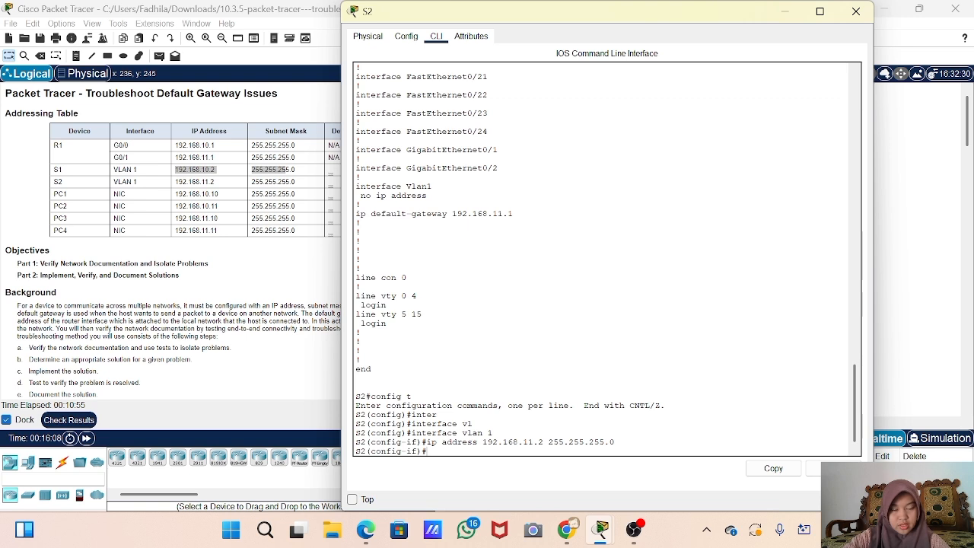
pyautogui.moveTo(567, 13); pyautogui.dragTo(699, 21)
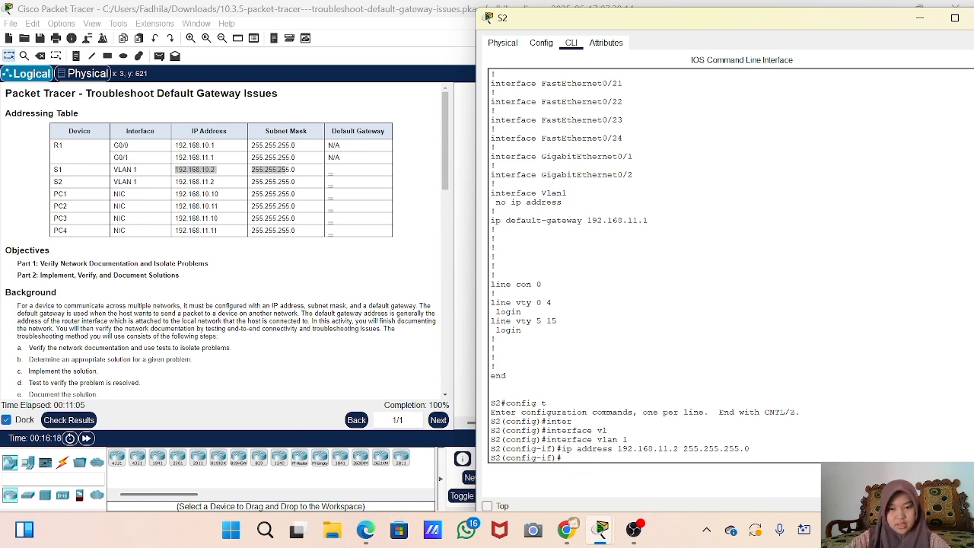
# - Exit interface configuration back to privileged EXEC mode
pyautogui.write('exi')
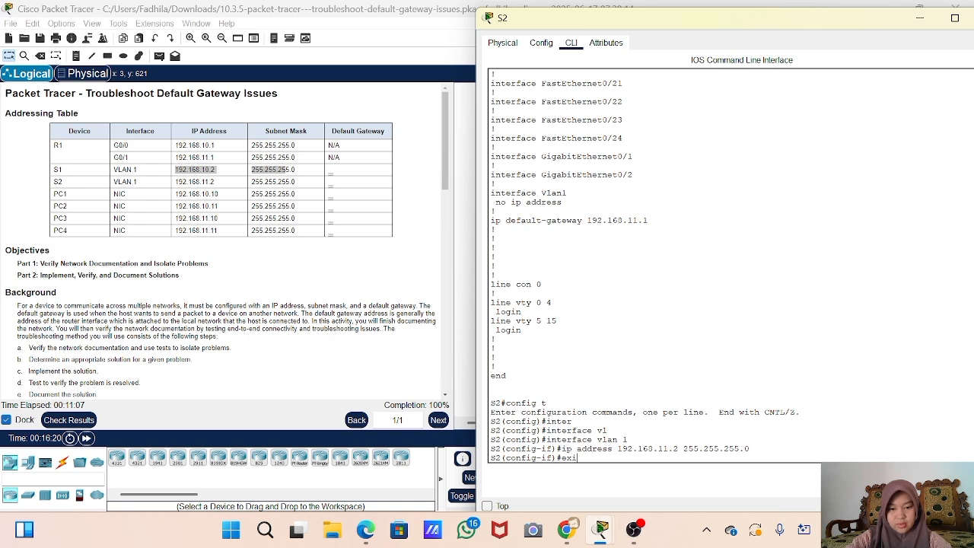
pyautogui.write('t')
pyautogui.press('Return')
pyautogui.write('e')
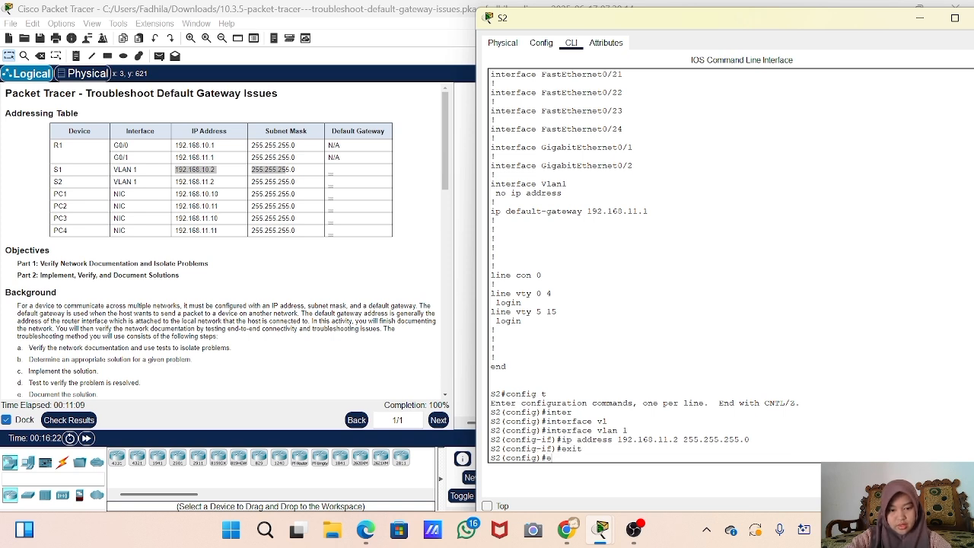
pyautogui.write('xit')
pyautogui.press('Return')
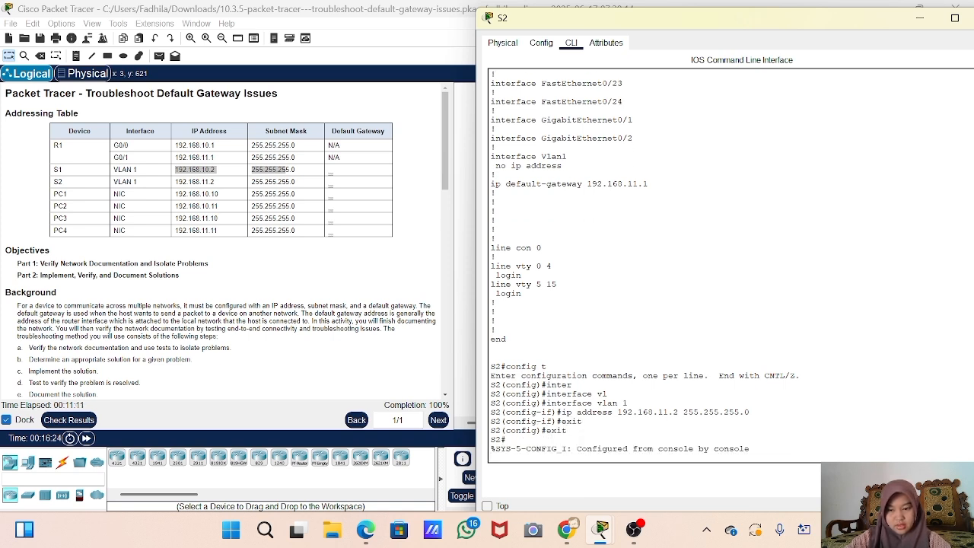
# - Rerun show running-config to confirm Vlan1 is 192.168.11.2 255.255.255.0, then close S2's window
pyautogui.press('Up')
pyautogui.press('Up')
pyautogui.press('Down')
pyautogui.press('Up')
pyautogui.press('Return')
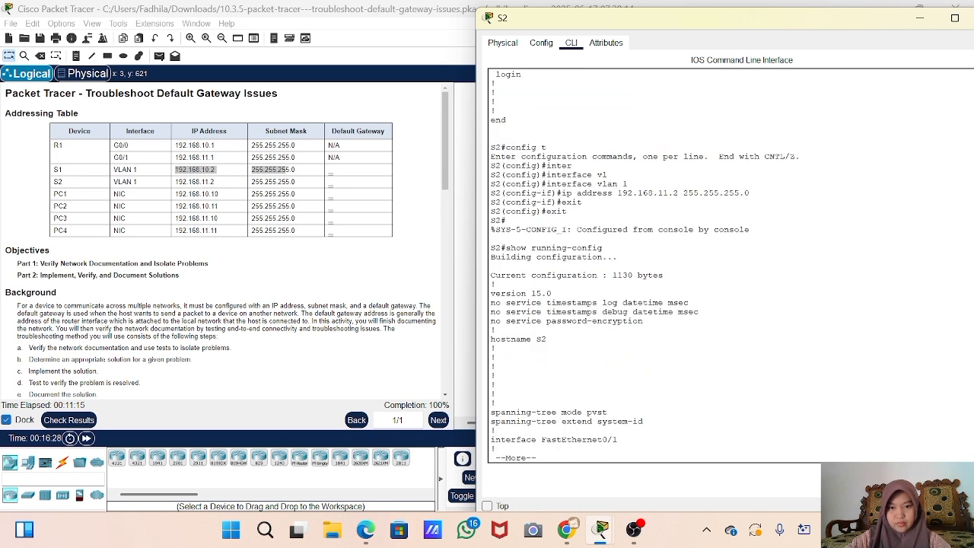
pyautogui.press('space')
pyautogui.press('space')
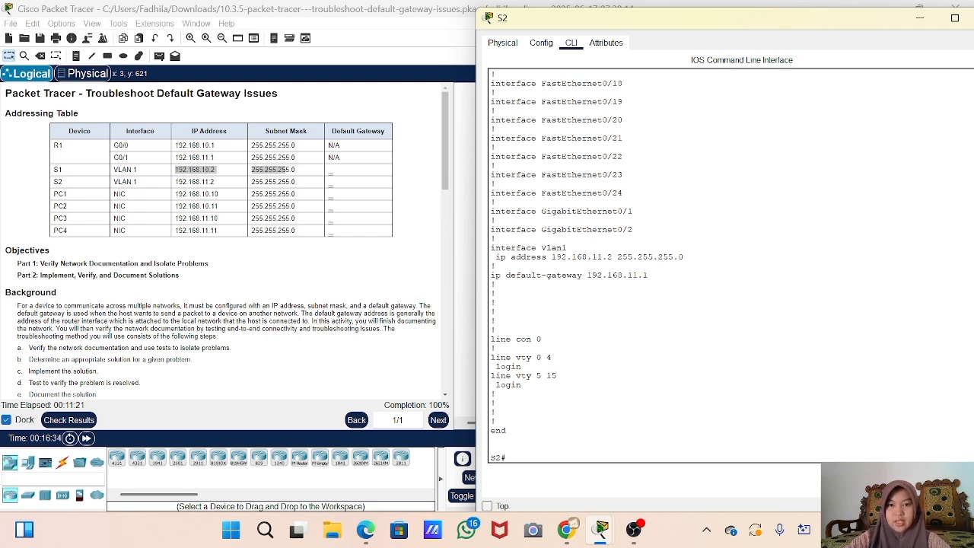
pyautogui.moveTo(648, 274); pyautogui.dragTo(506, 249)
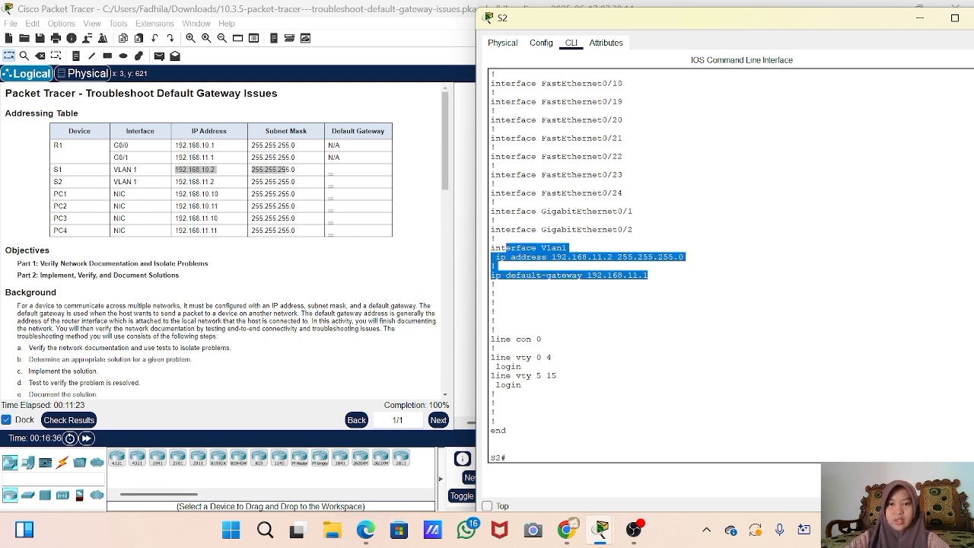
pyautogui.click(920, 18)
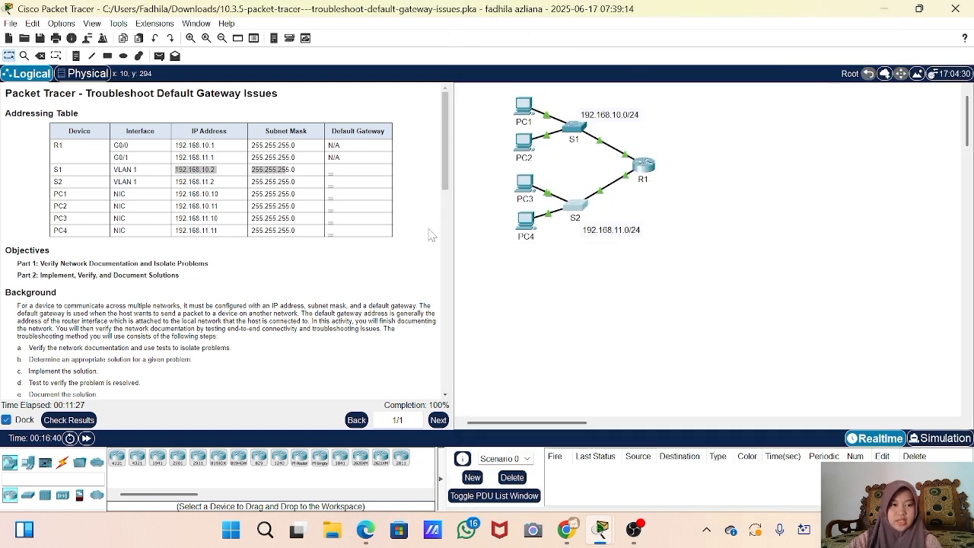